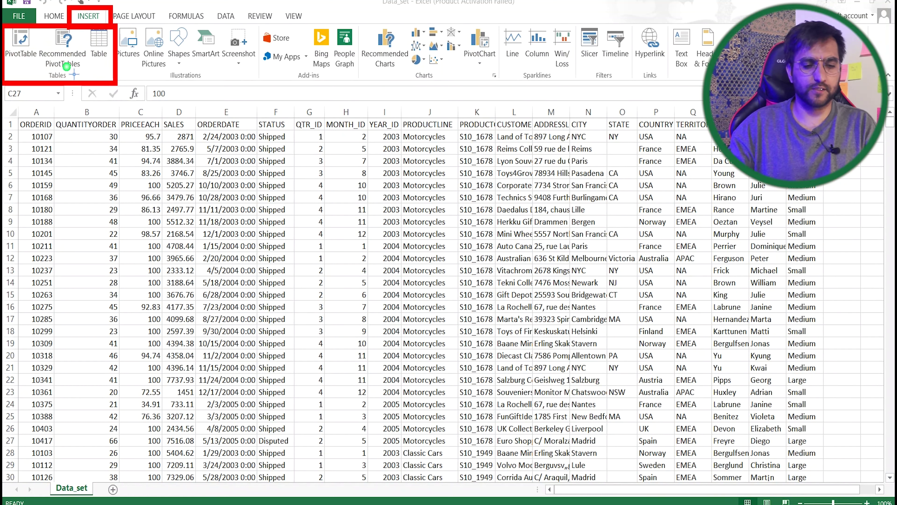
Select the whole data set from the ORDERID header in A1 to the last cell and start a PivotTable from it
{"action": "left_click", "coordinate": [41, 46]}
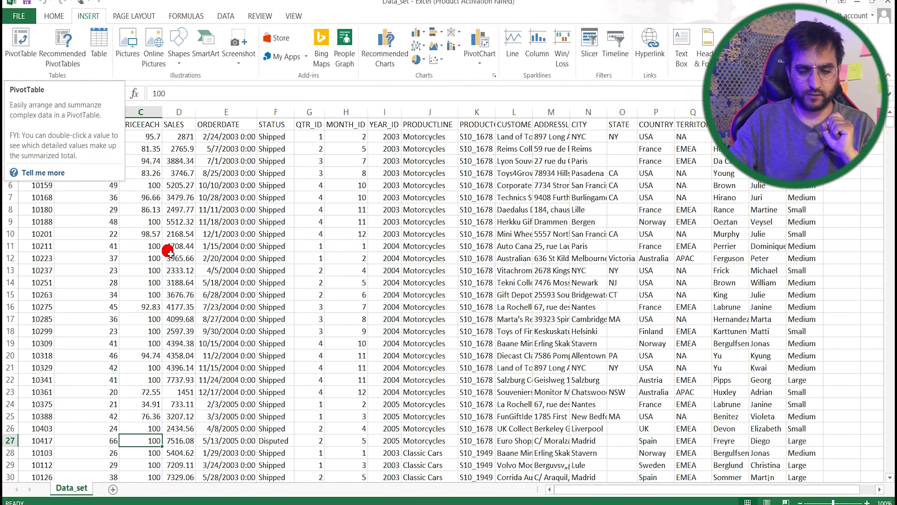
{"action": "left_click", "coordinate": [170, 254]}
{"action": "left_click", "coordinate": [38, 125]}
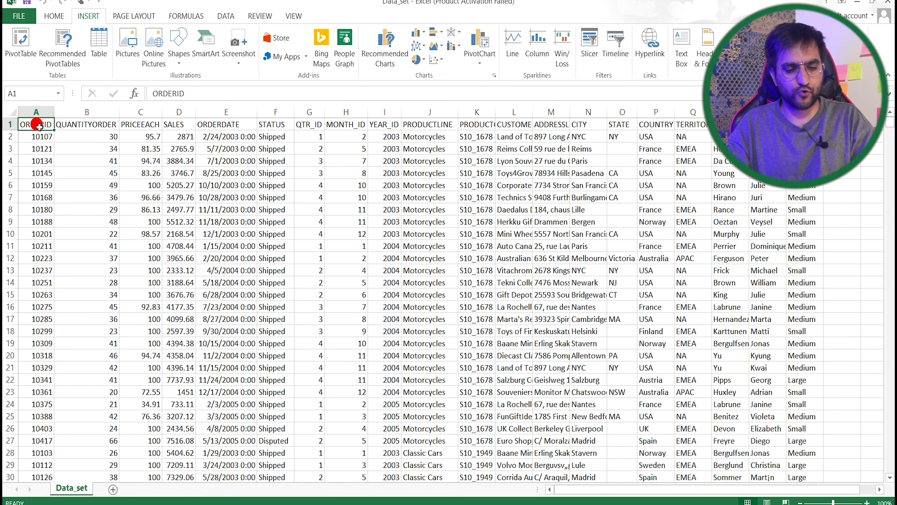
{"action": "key", "text": "ctrl+shift+End"}
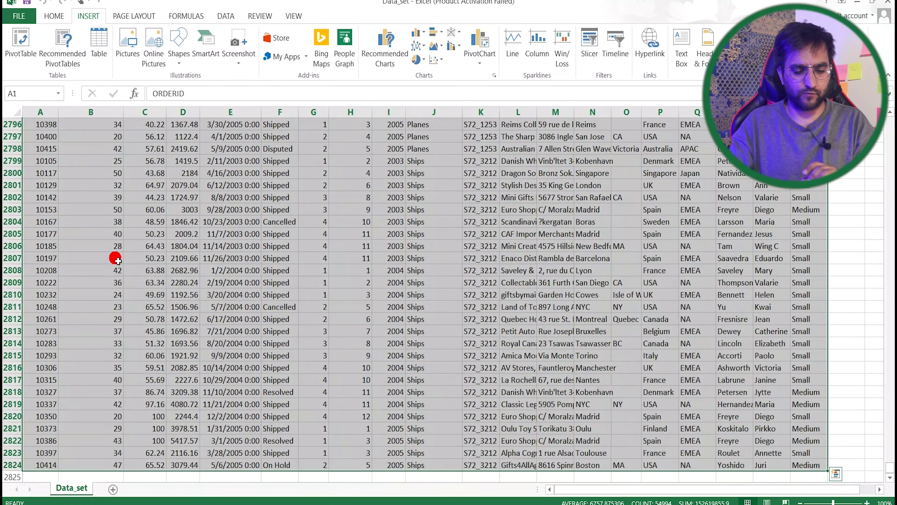
{"action": "left_click", "coordinate": [26, 46]}
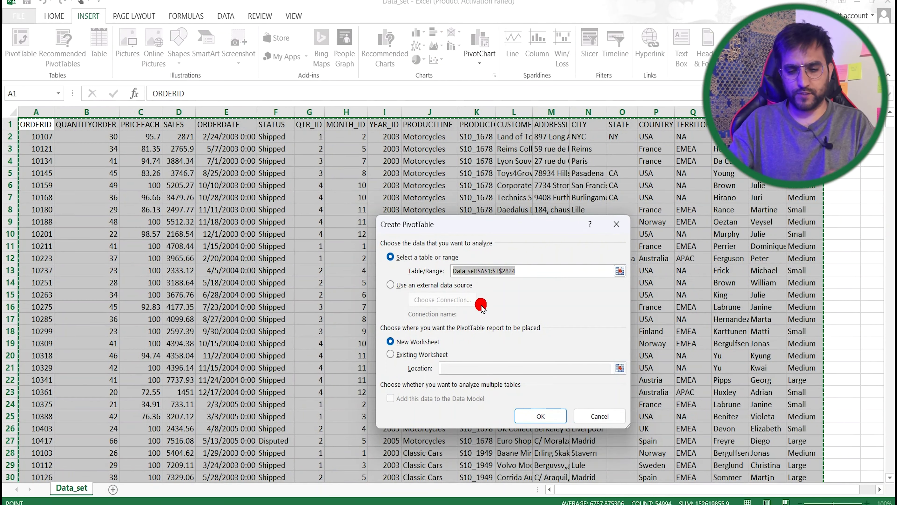
Examine the sheet name and cell range given as the PivotTable's source
{"action": "left_click", "coordinate": [518, 271]}
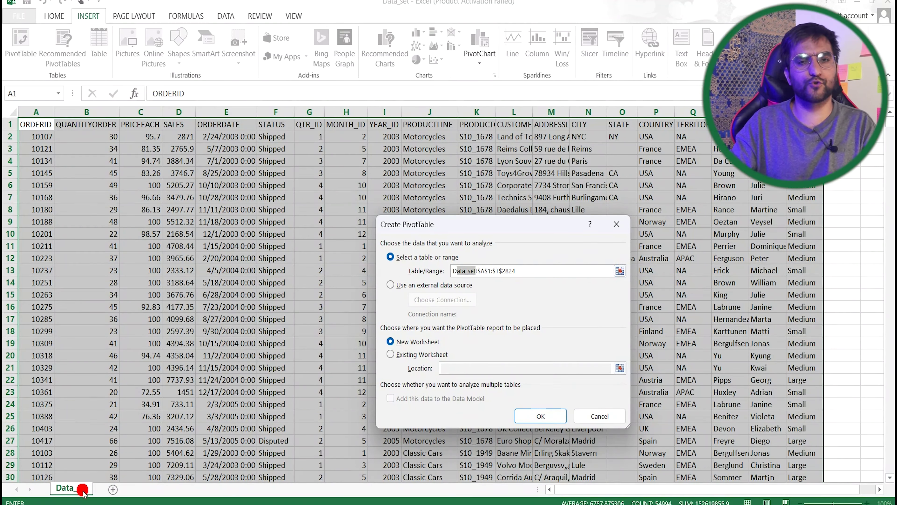
{"action": "left_click", "coordinate": [467, 270]}
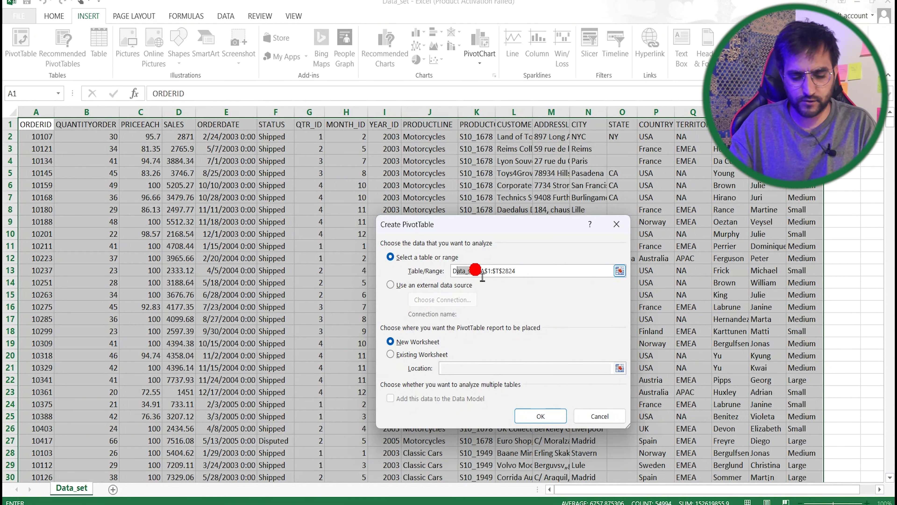
{"action": "mouse_move", "coordinate": [476, 270]}
{"action": "left_mouse_down"}
{"action": "mouse_move", "coordinate": [495, 271]}
{"action": "mouse_move", "coordinate": [471, 272]}
{"action": "left_mouse_up"}
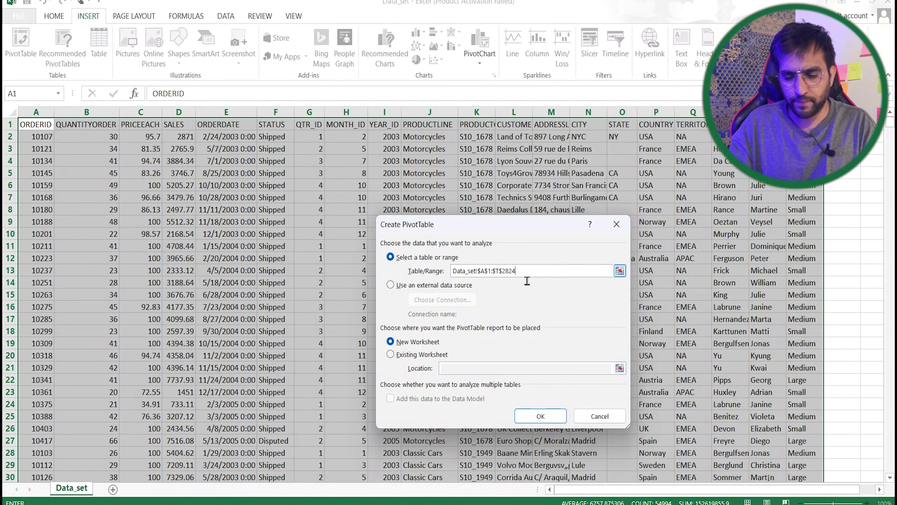
{"action": "left_click", "coordinate": [492, 270]}
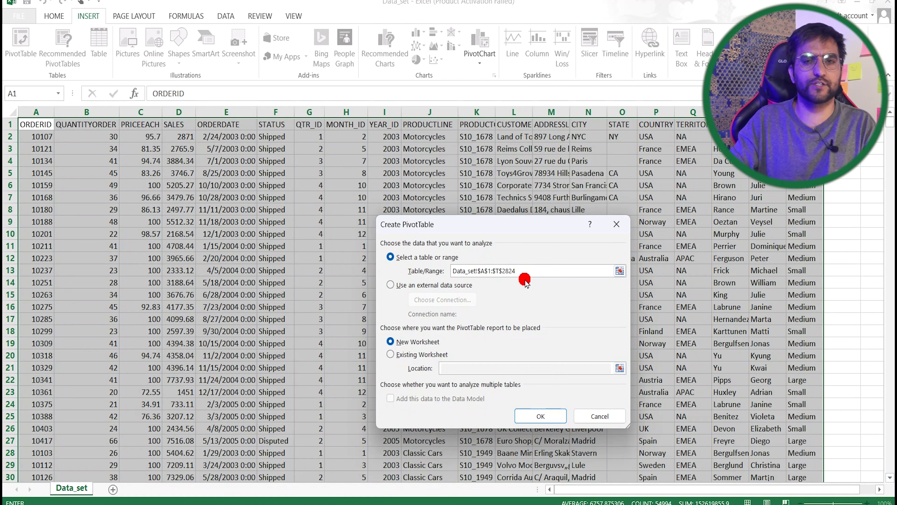
Try the external data source option and an existing-worksheet location at cell U8 of Data_set
{"action": "left_click", "coordinate": [391, 285]}
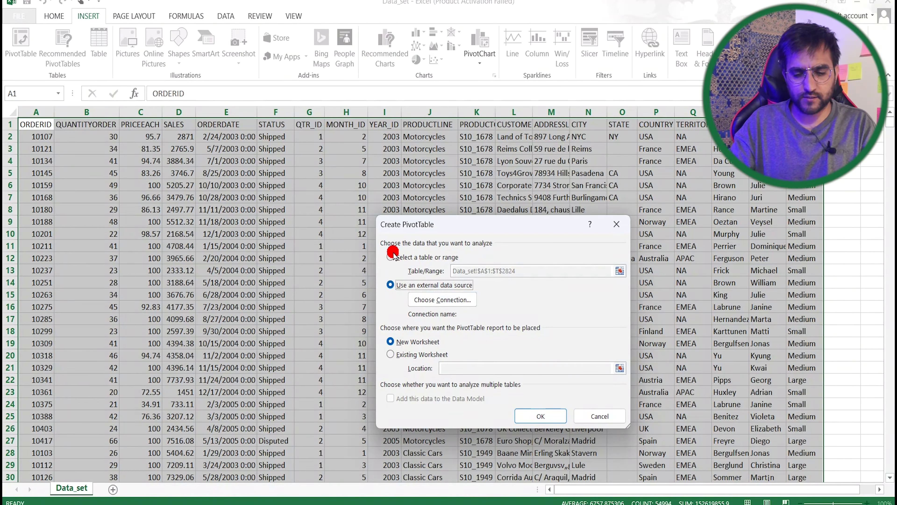
{"action": "left_click", "coordinate": [399, 261]}
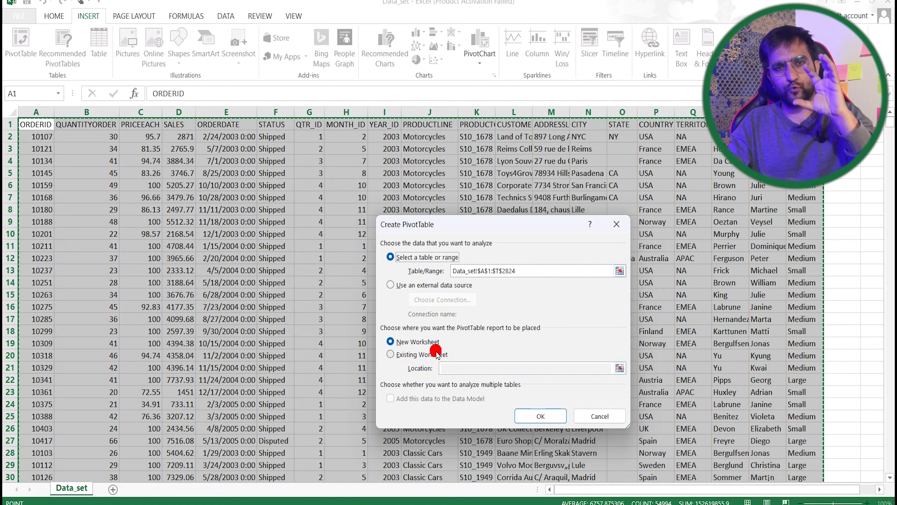
{"action": "left_click", "coordinate": [408, 355]}
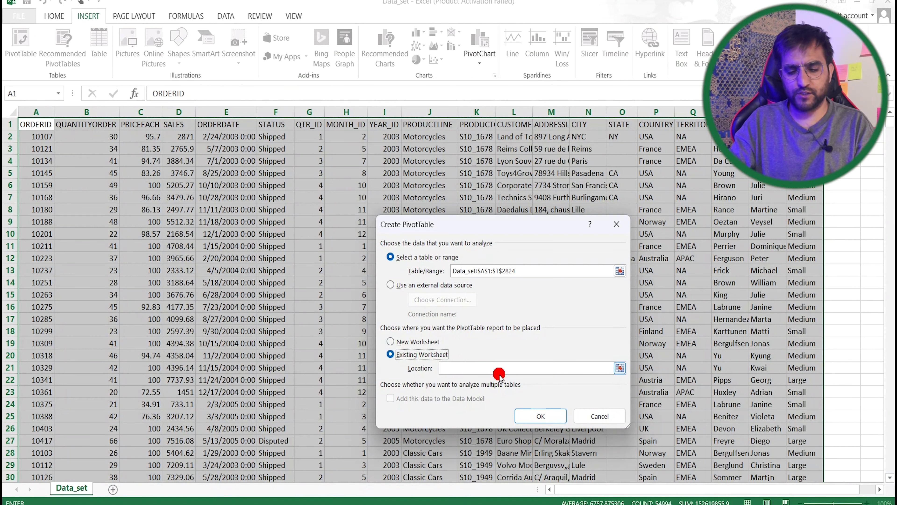
{"action": "left_click", "coordinate": [847, 212]}
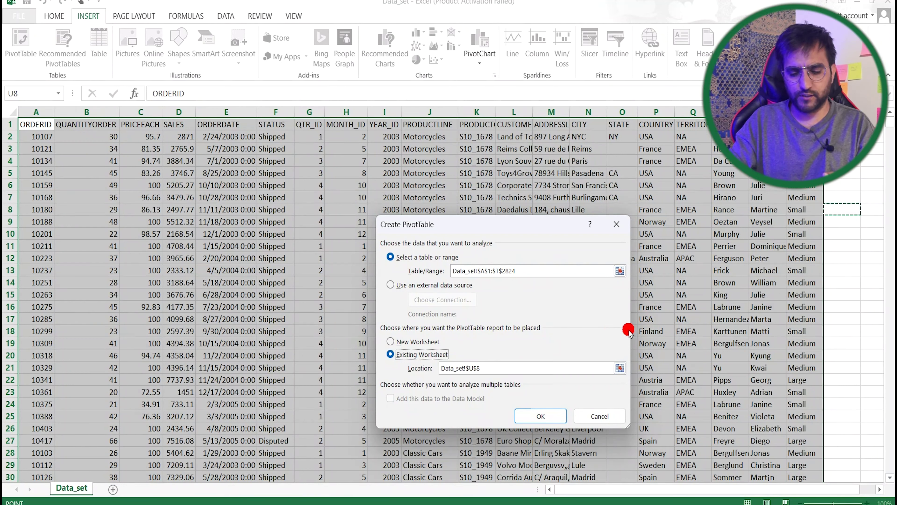
Place the PivotTable report on a new worksheet and create it
{"action": "left_click", "coordinate": [430, 342]}
{"action": "left_click", "coordinate": [390, 342]}
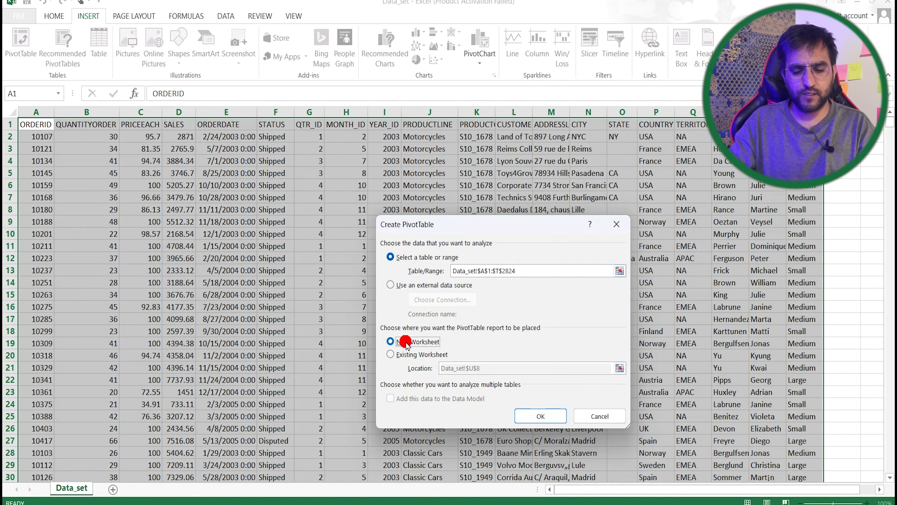
{"action": "left_click", "coordinate": [529, 417]}
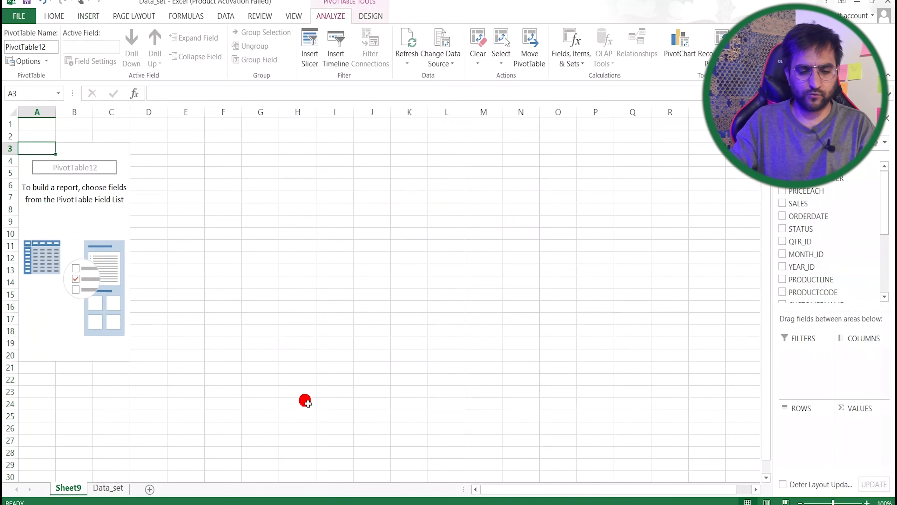
Bring back the PivotTable field list by selecting a cell inside the empty report, and close the list
{"action": "left_click", "coordinate": [211, 212]}
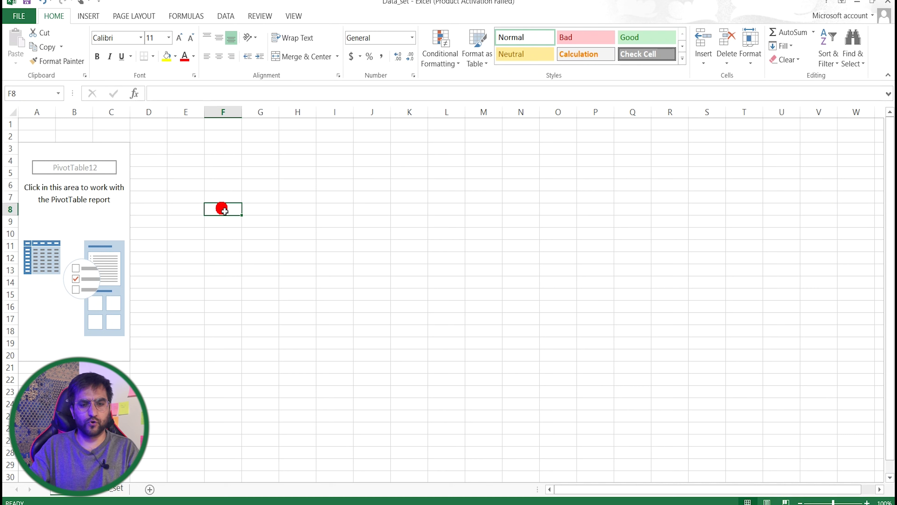
{"action": "left_click", "coordinate": [93, 220]}
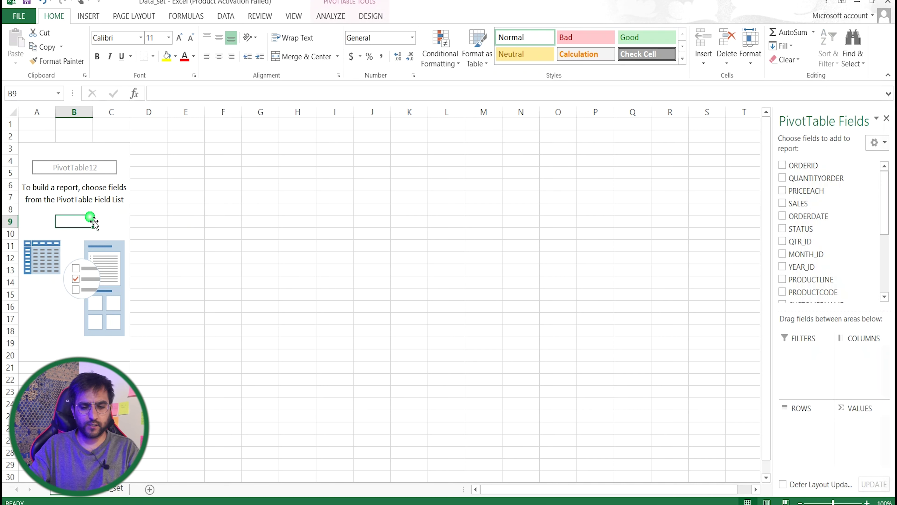
{"action": "left_click", "coordinate": [889, 119]}
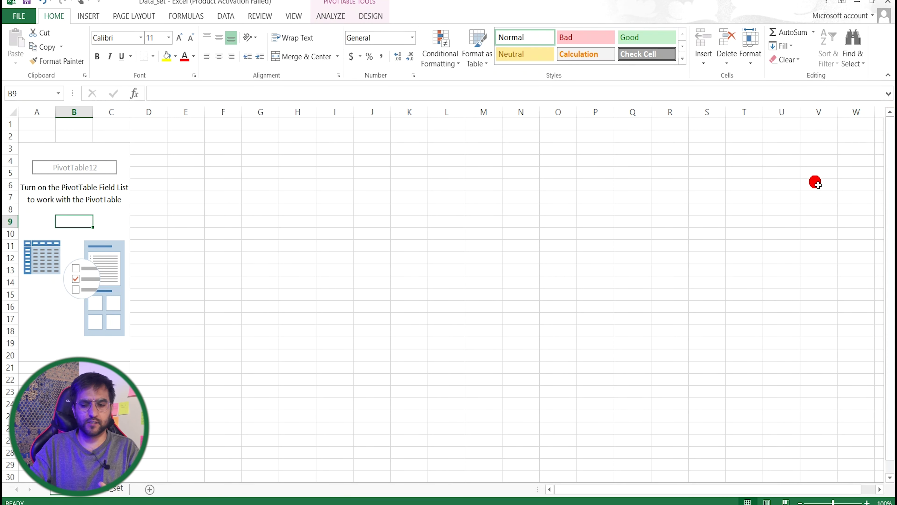
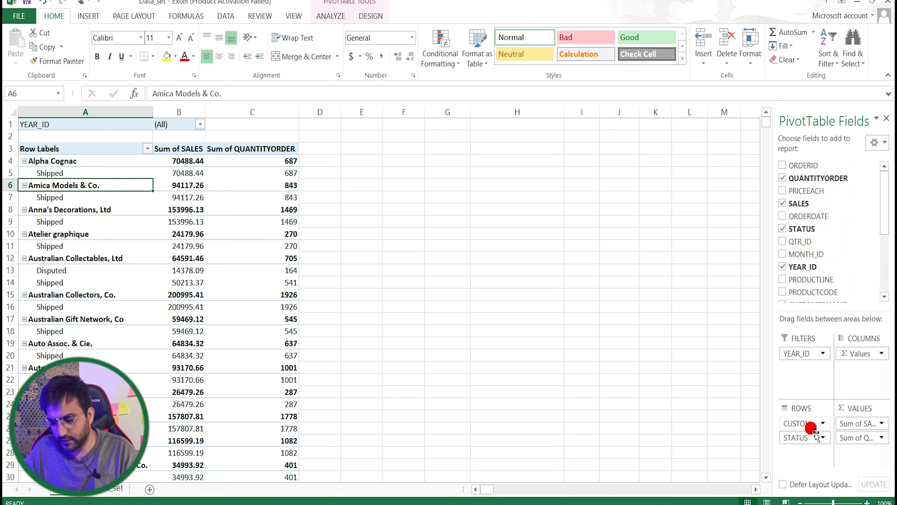
Replace the CUSTOMERNAME and STATUS row fields with CITY so that sales and quantities are grouped by city
{"action": "left_click_drag", "start_coordinate": [809, 437], "coordinate": [843, 262]}
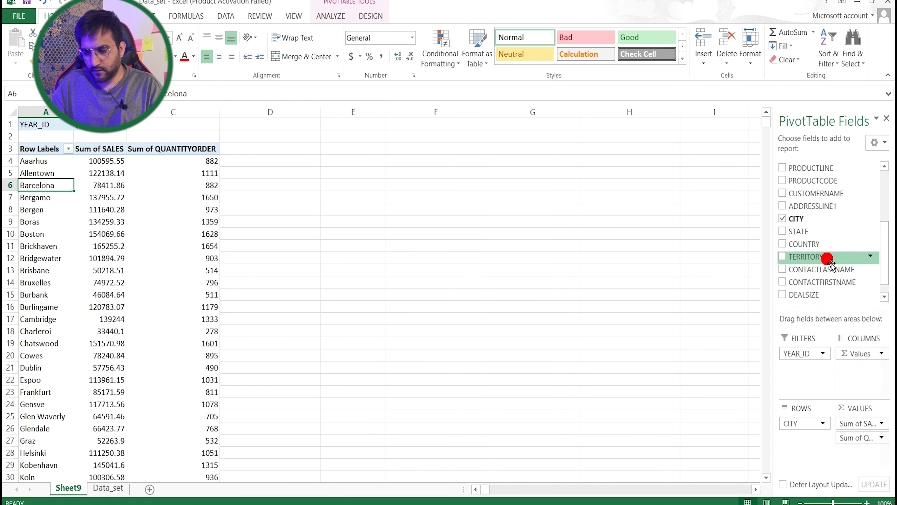
{"action": "left_click", "coordinate": [804, 426]}
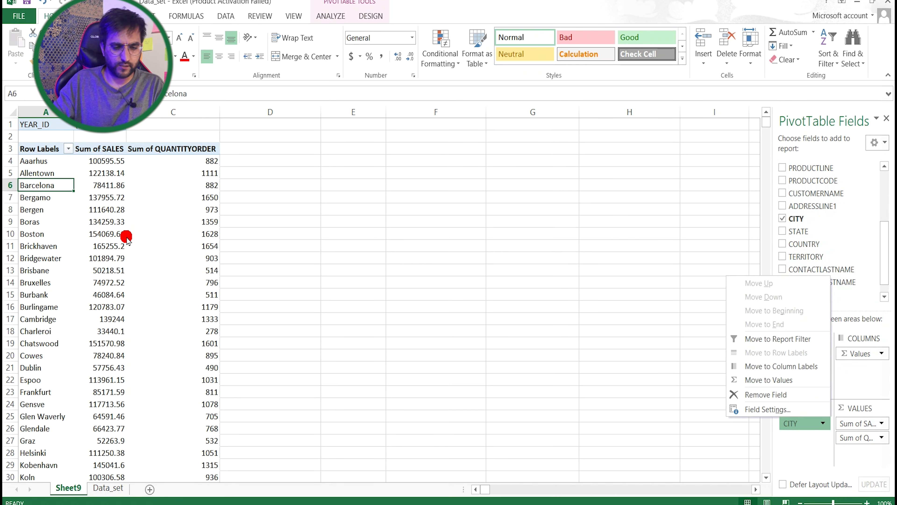
{"action": "left_click", "coordinate": [106, 221]}
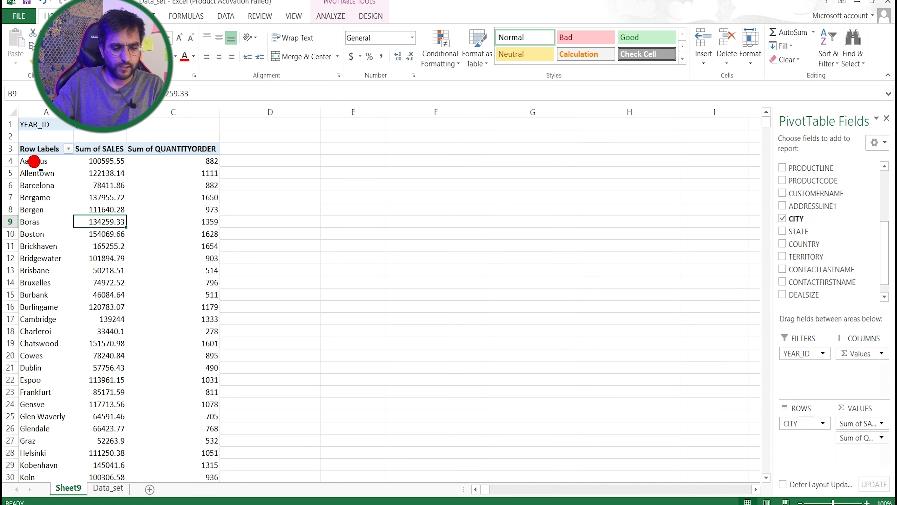
{"action": "left_click", "coordinate": [34, 161]}
{"action": "left_click", "coordinate": [106, 160]}
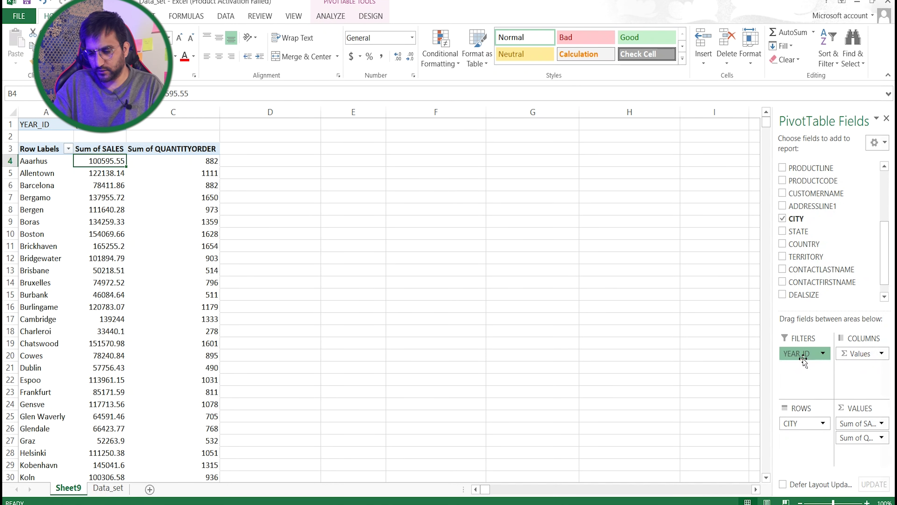
Move YEAR_ID from the report filter to the columns, and from there to the rows beneath CITY
{"action": "left_click_drag", "start_coordinate": [804, 358], "coordinate": [862, 383]}
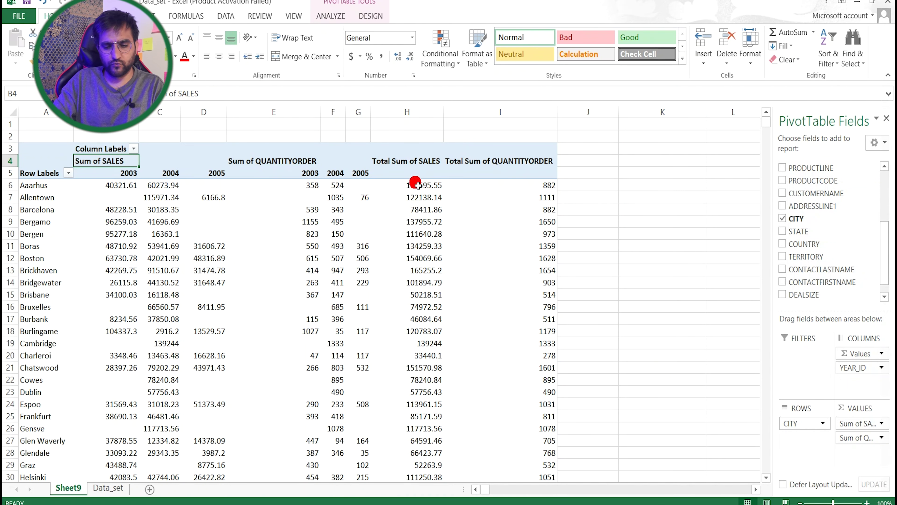
{"action": "left_click_drag", "start_coordinate": [850, 368], "coordinate": [803, 455]}
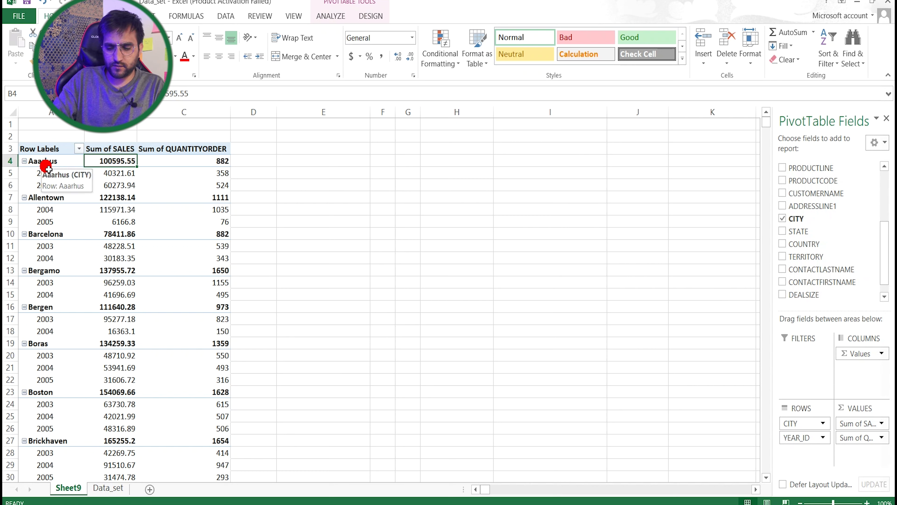
Examine the yearly sales figures listed under Aarhus, Allentown, Barcelona and the following cities
{"action": "left_click", "coordinate": [112, 176]}
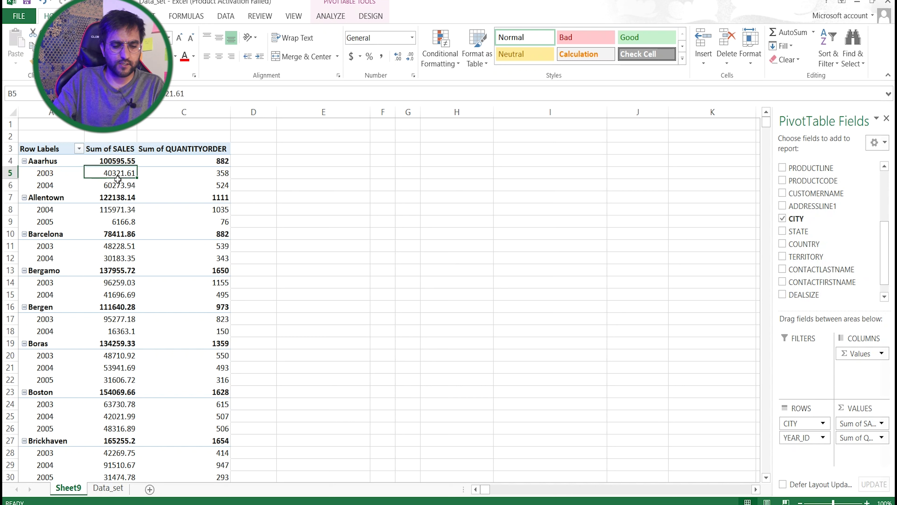
{"action": "left_click", "coordinate": [113, 187]}
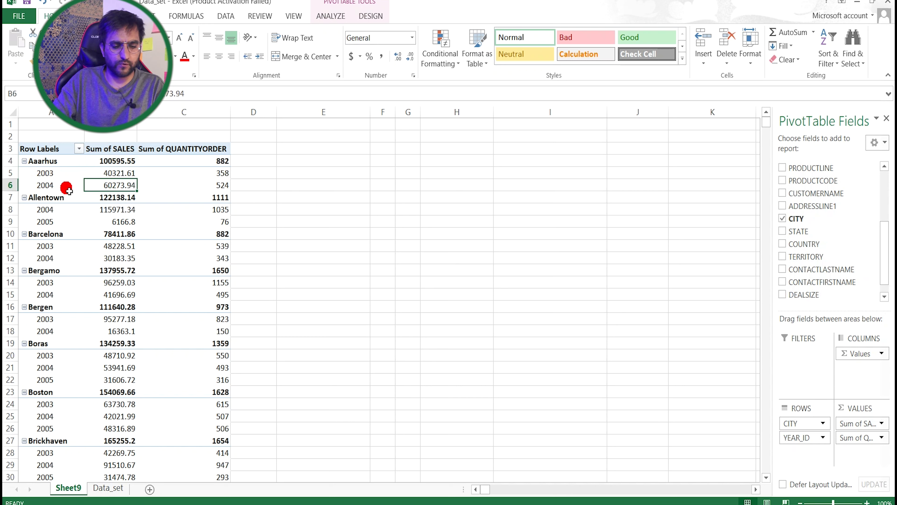
{"action": "left_click", "coordinate": [94, 195]}
{"action": "left_click", "coordinate": [116, 209]}
{"action": "left_click", "coordinate": [125, 223]}
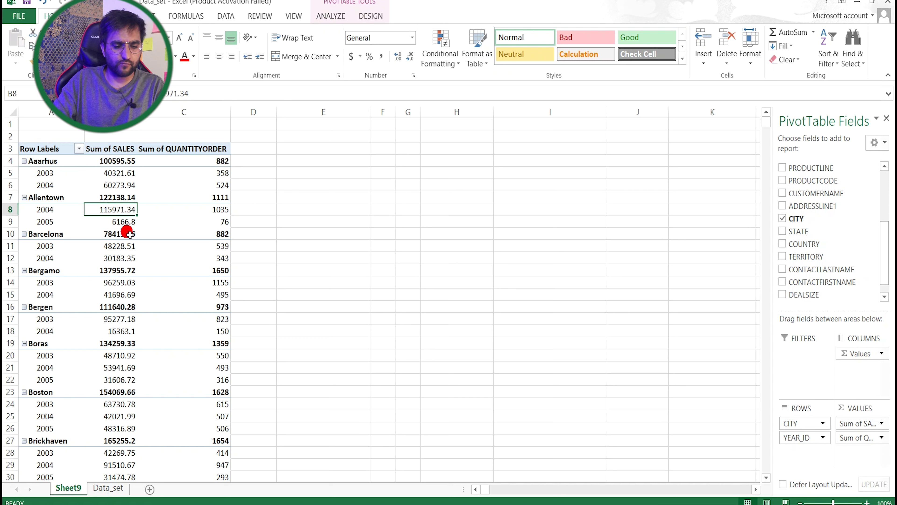
{"action": "left_click", "coordinate": [128, 233]}
{"action": "left_click", "coordinate": [122, 259]}
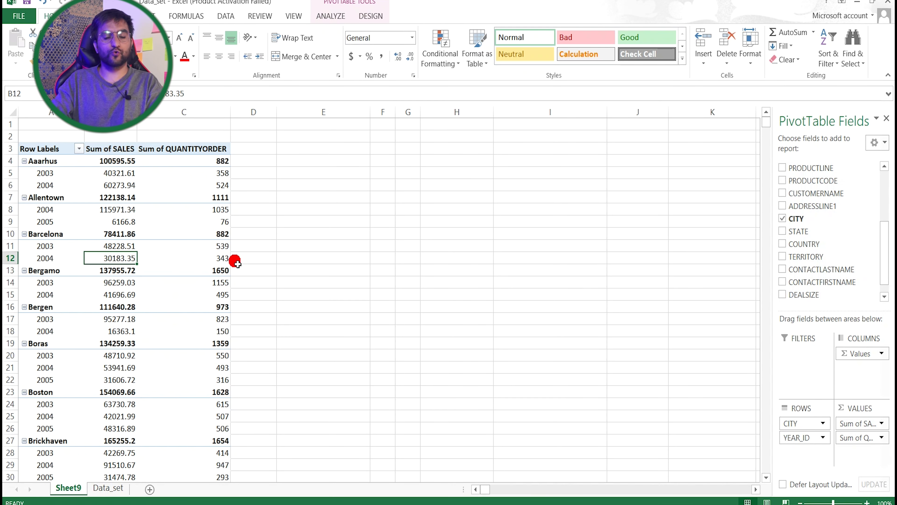
{"action": "scroll", "coordinate": [208, 275], "scroll_direction": "down", "scroll_amount": 2}
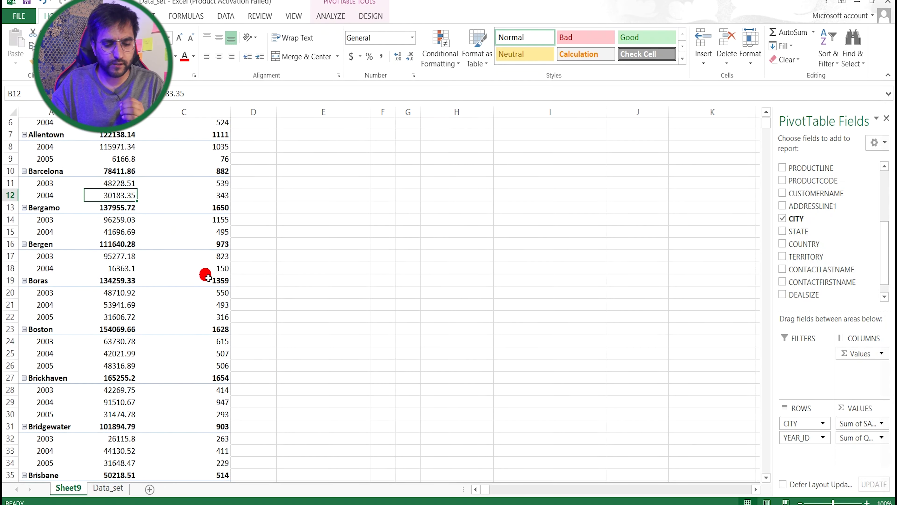
{"action": "scroll", "coordinate": [178, 273], "scroll_direction": "up", "scroll_amount": 2}
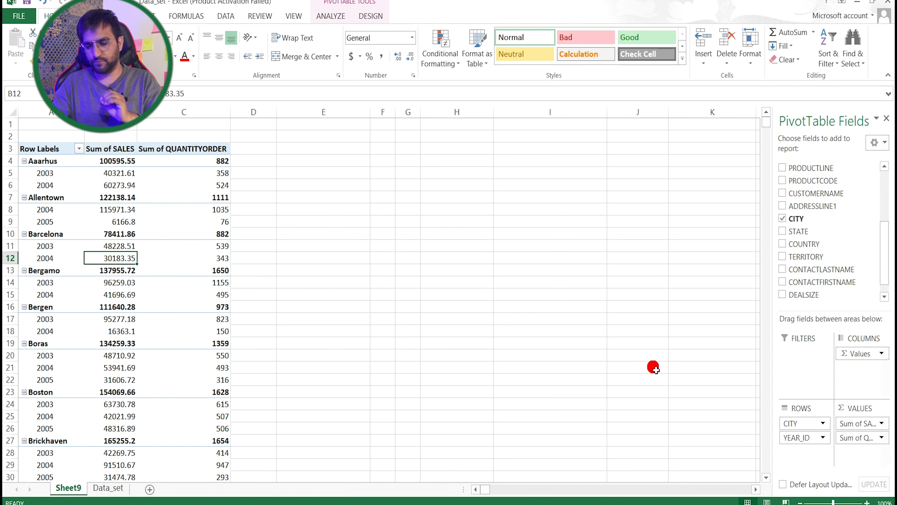
Add TERRITORY as a third row level beneath YEAR_ID and look through the nested report
{"action": "left_click_drag", "start_coordinate": [808, 264], "coordinate": [820, 456]}
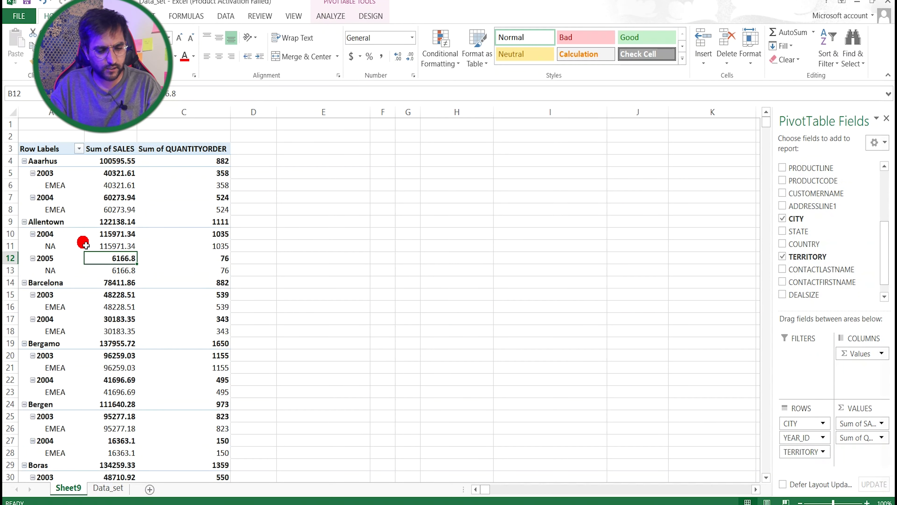
{"action": "scroll", "coordinate": [69, 256], "scroll_direction": "down", "scroll_amount": 5}
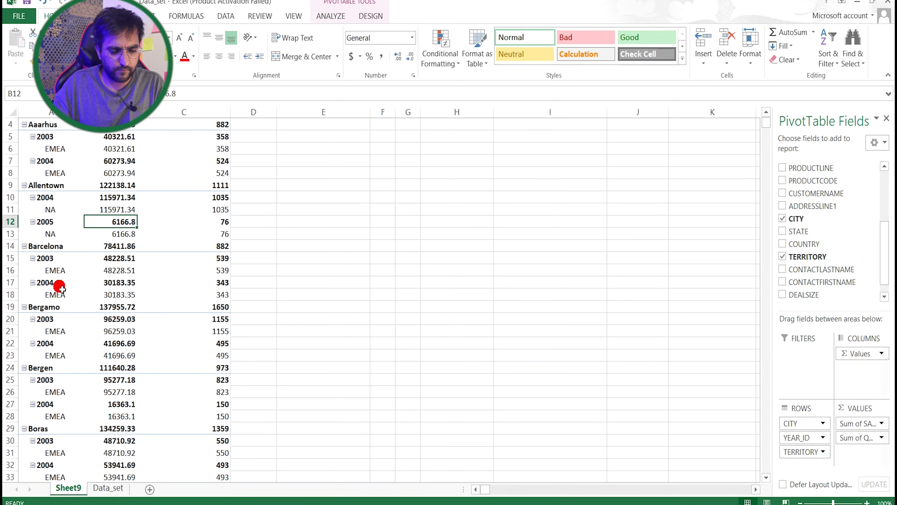
{"action": "scroll", "coordinate": [101, 282], "scroll_direction": "down", "scroll_amount": 6}
{"action": "scroll", "coordinate": [96, 256], "scroll_direction": "up", "scroll_amount": 7}
{"action": "scroll", "coordinate": [125, 253], "scroll_direction": "down", "scroll_amount": 4}
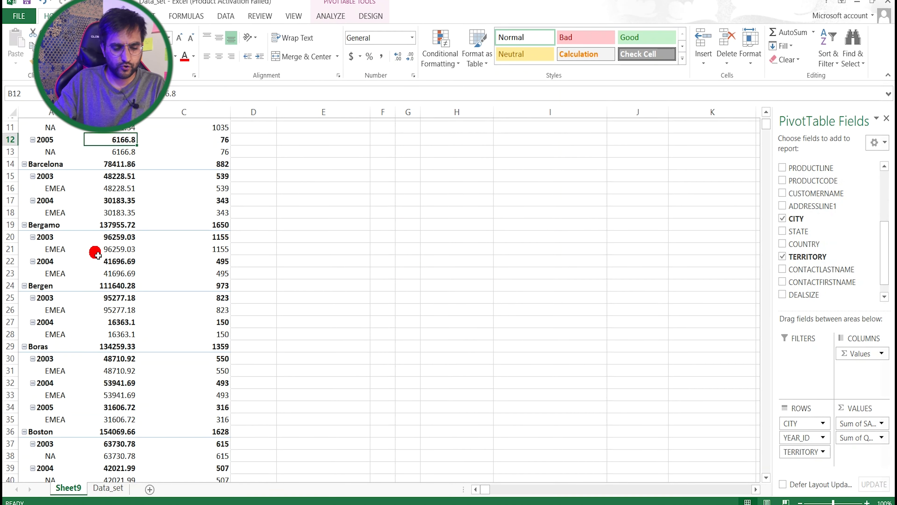
{"action": "scroll", "coordinate": [159, 290], "scroll_direction": "up", "scroll_amount": 8}
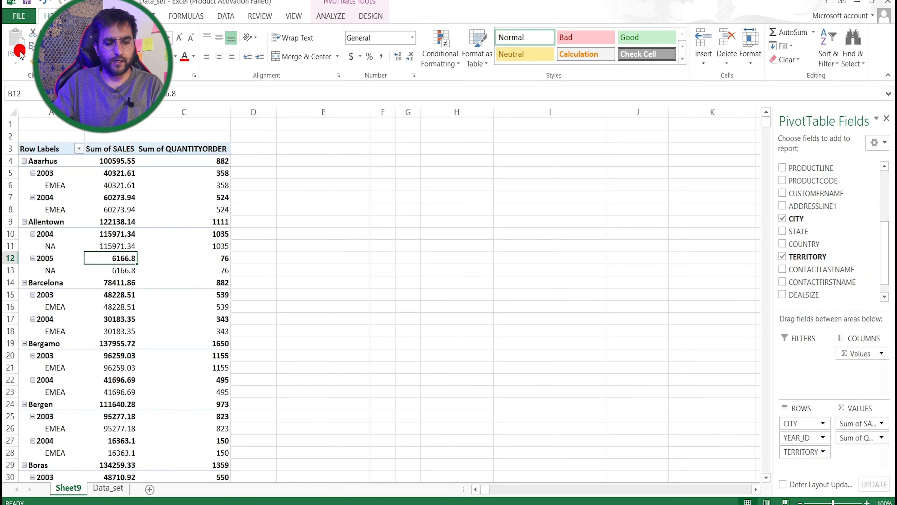
{"action": "left_click", "coordinate": [89, 16]}
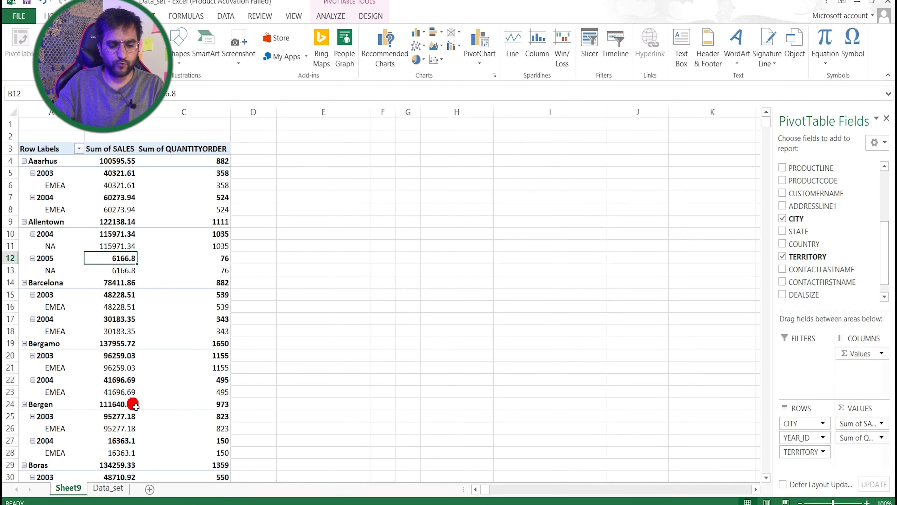
Insert the recommended PivotTable "Sum of SALES by COUNTRY" from the data on the Data_set sheet
{"action": "left_click", "coordinate": [108, 488]}
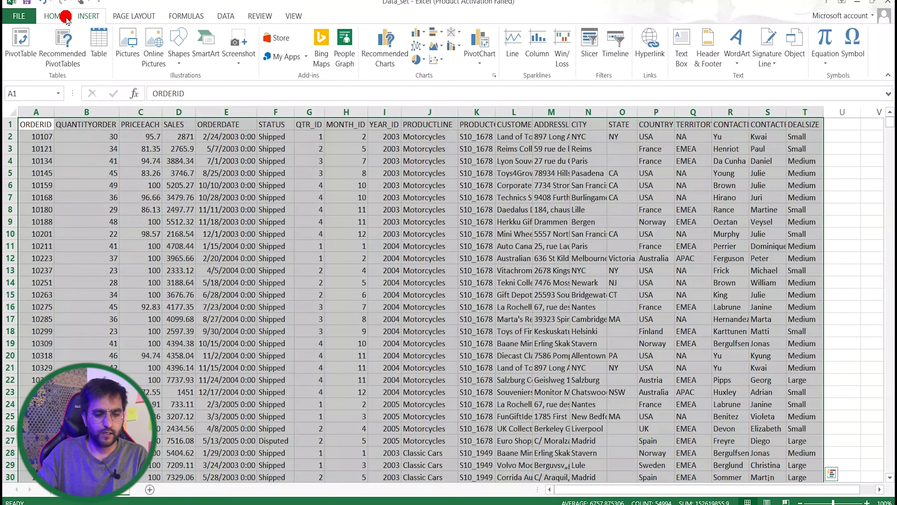
{"action": "left_click", "coordinate": [71, 41]}
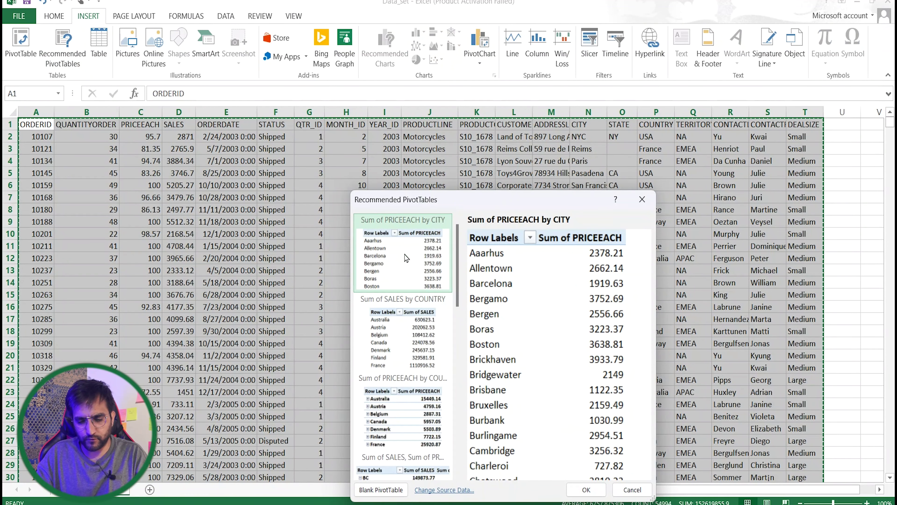
{"action": "left_click", "coordinate": [389, 348]}
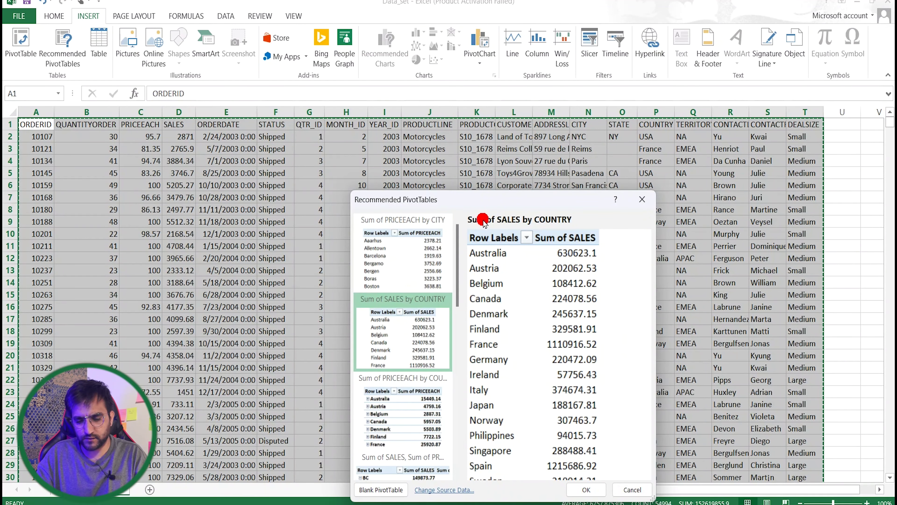
{"action": "left_click", "coordinate": [586, 489]}
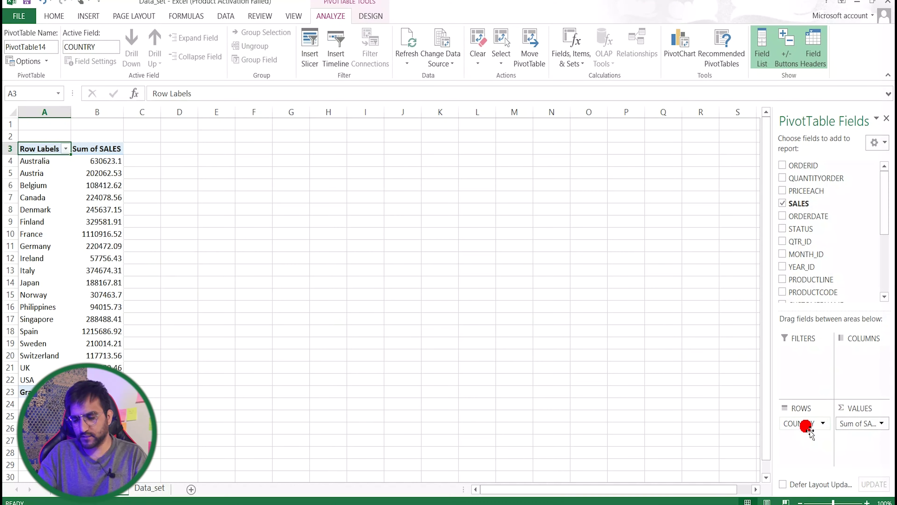
Replace the COUNTRY row field with STATE in the new PivotTable so that sales are summed by state
{"action": "left_click_drag", "start_coordinate": [846, 259], "coordinate": [827, 244]}
{"action": "scroll", "coordinate": [831, 234], "scroll_direction": "down", "scroll_amount": 2}
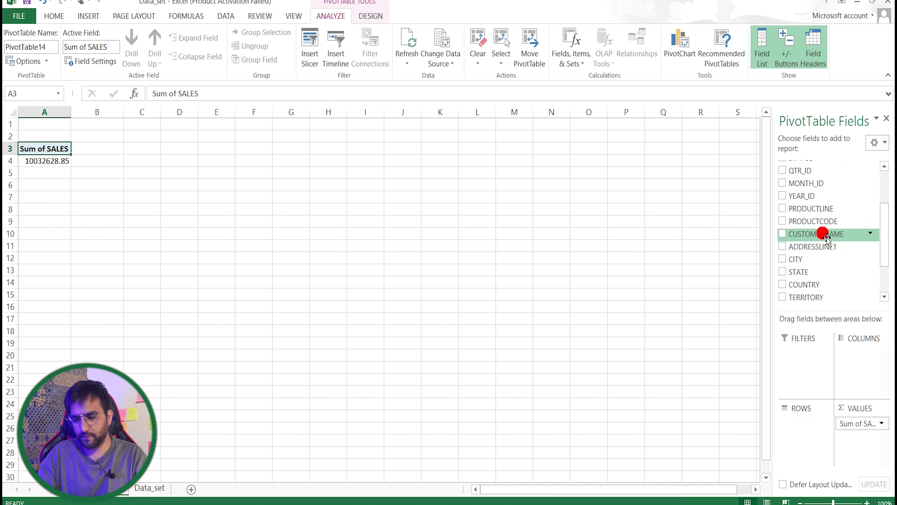
{"action": "left_click", "coordinate": [830, 276]}
{"action": "left_click_drag", "start_coordinate": [70, 195], "coordinate": [90, 170]}
{"action": "left_click", "coordinate": [92, 161]}
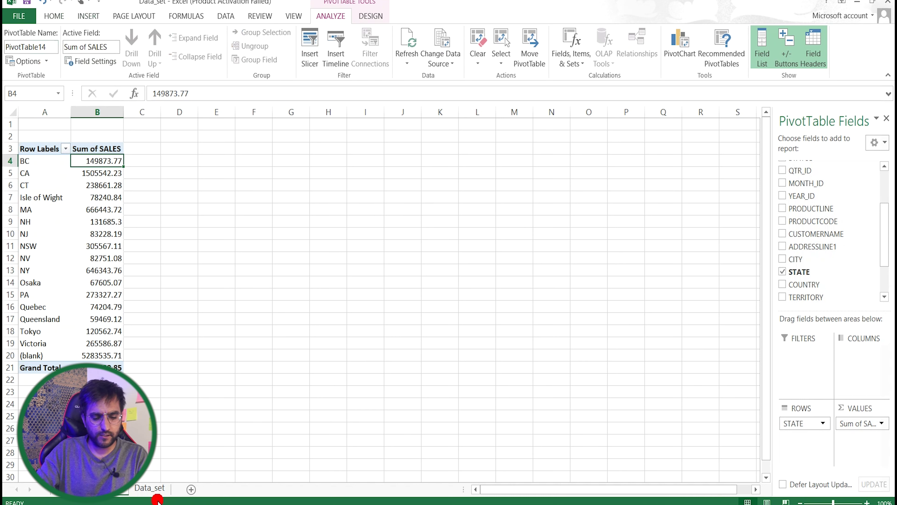
Look through the list of recommended PivotTables for the Data_set data without inserting one
{"action": "left_click", "coordinate": [149, 487]}
{"action": "left_click", "coordinate": [89, 17]}
{"action": "left_click", "coordinate": [63, 48]}
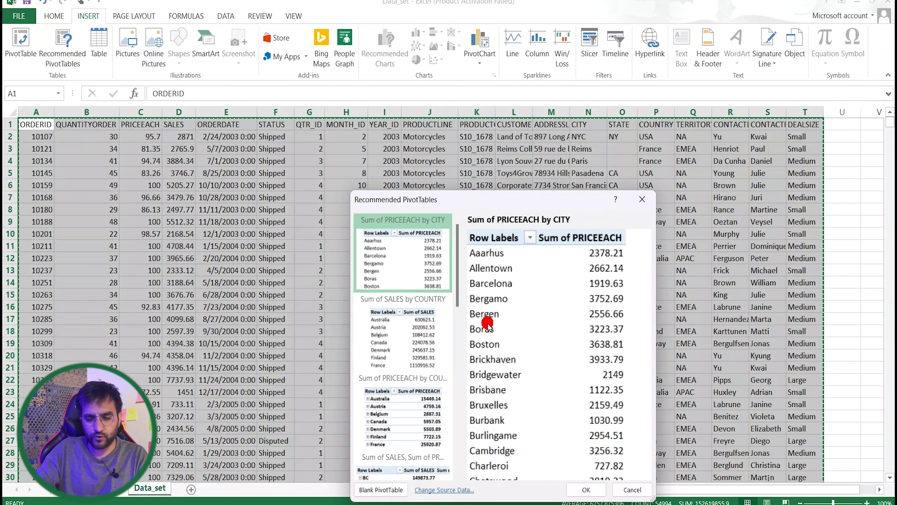
{"action": "scroll", "coordinate": [419, 348], "scroll_direction": "down", "scroll_amount": 10}
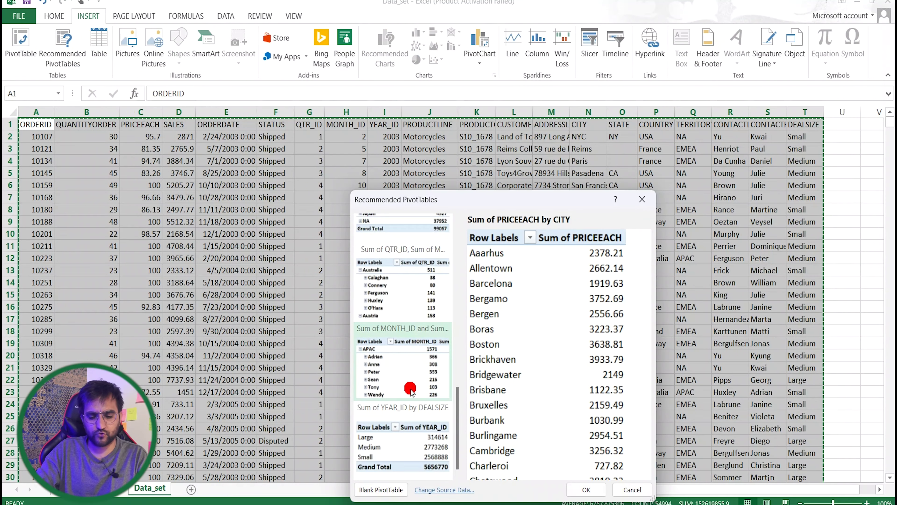
{"action": "left_click", "coordinate": [642, 199]}
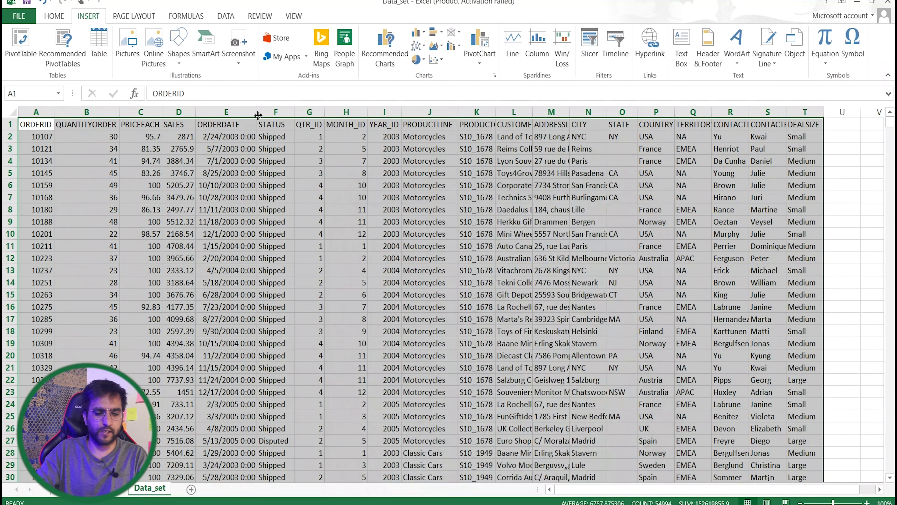
Convert the range A1:T2824 on the Data_set sheet into a table with headers
{"action": "left_click", "coordinate": [99, 44]}
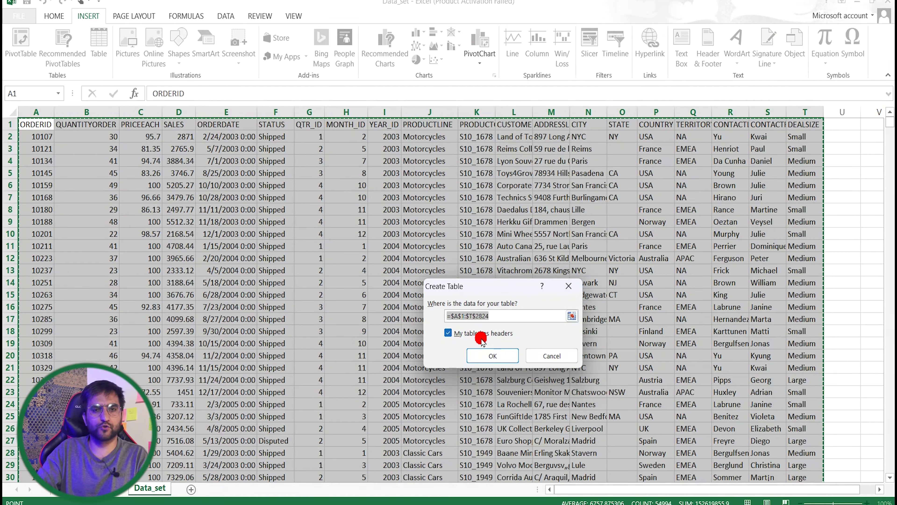
{"action": "left_click", "coordinate": [493, 355]}
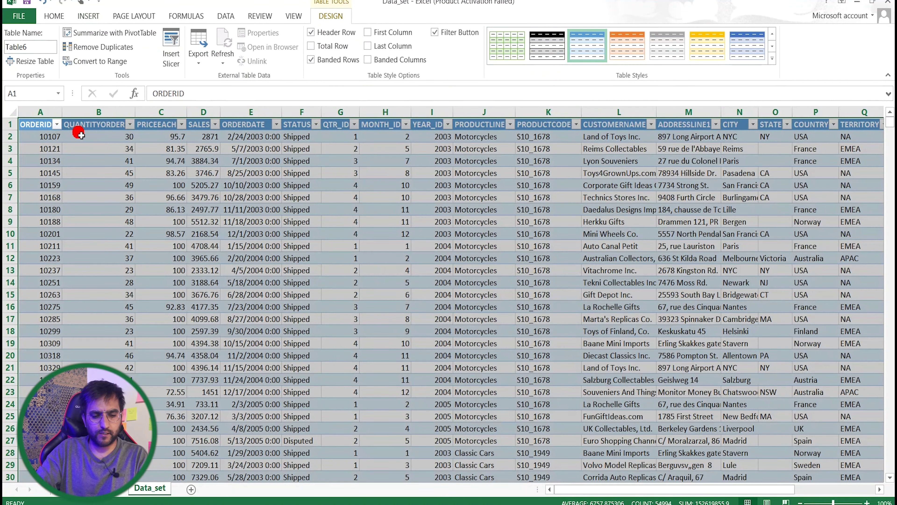
{"action": "left_click", "coordinate": [100, 148]}
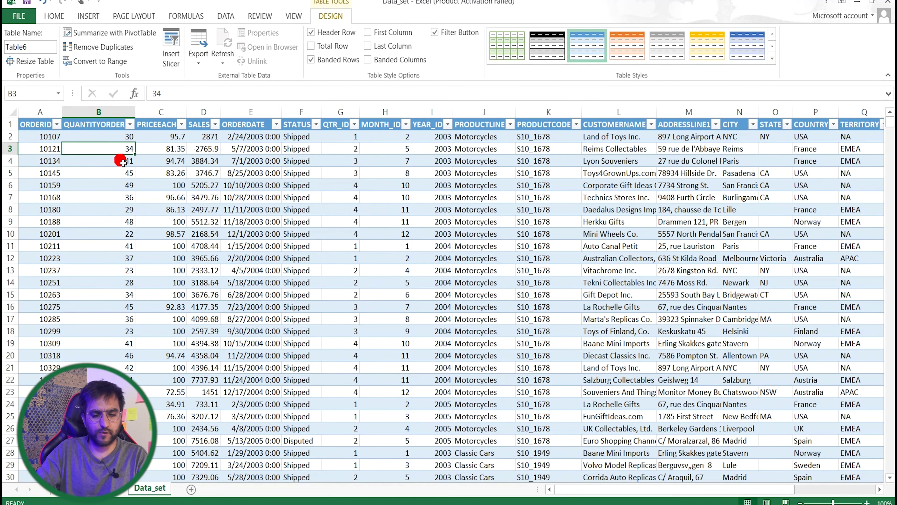
{"action": "left_click", "coordinate": [197, 149]}
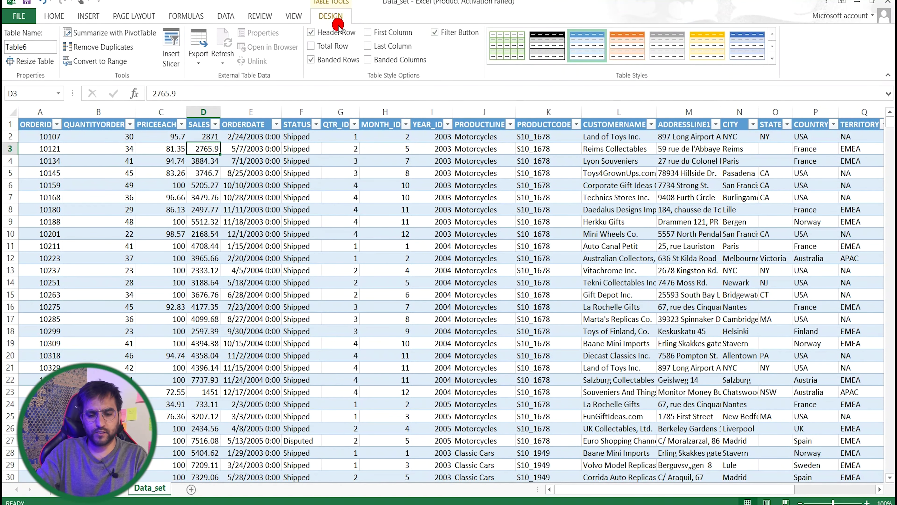
Try the table's total row and remove it again, and apply the dark blue banded table style
{"action": "left_click", "coordinate": [311, 46]}
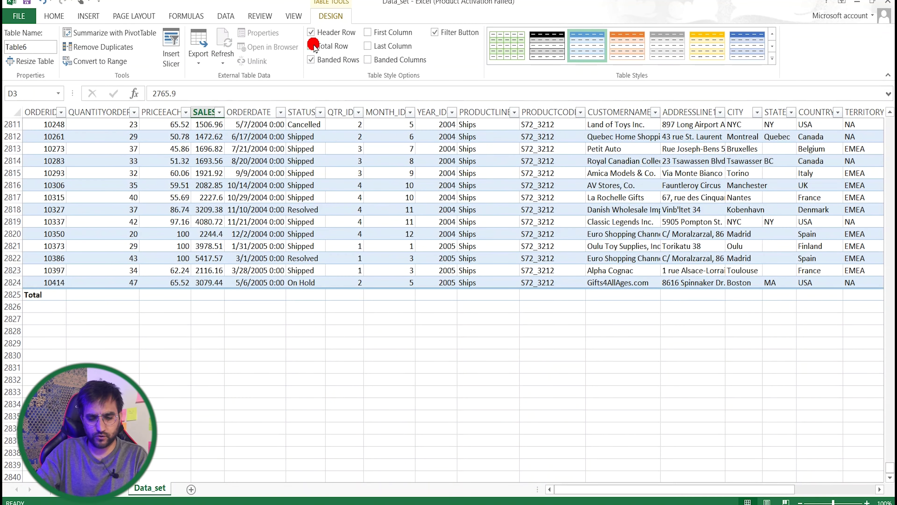
{"action": "left_click", "coordinate": [312, 46]}
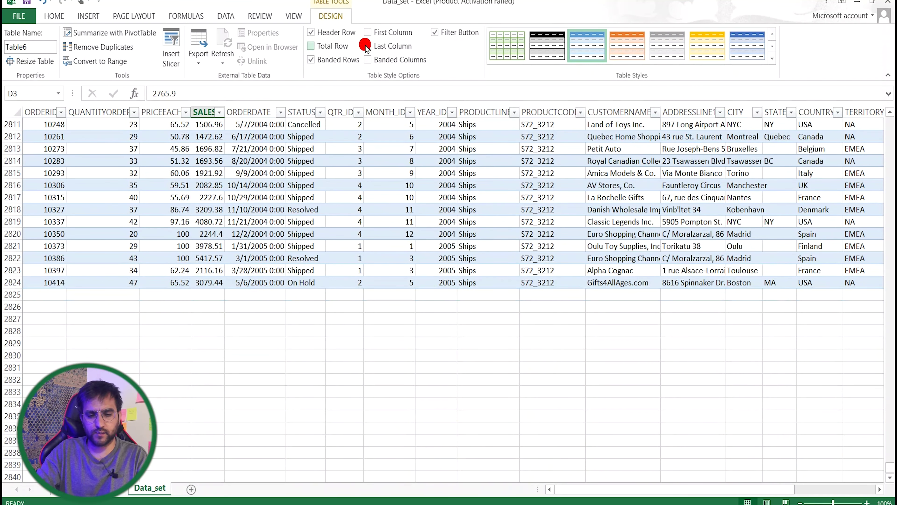
{"action": "left_click", "coordinate": [544, 64]}
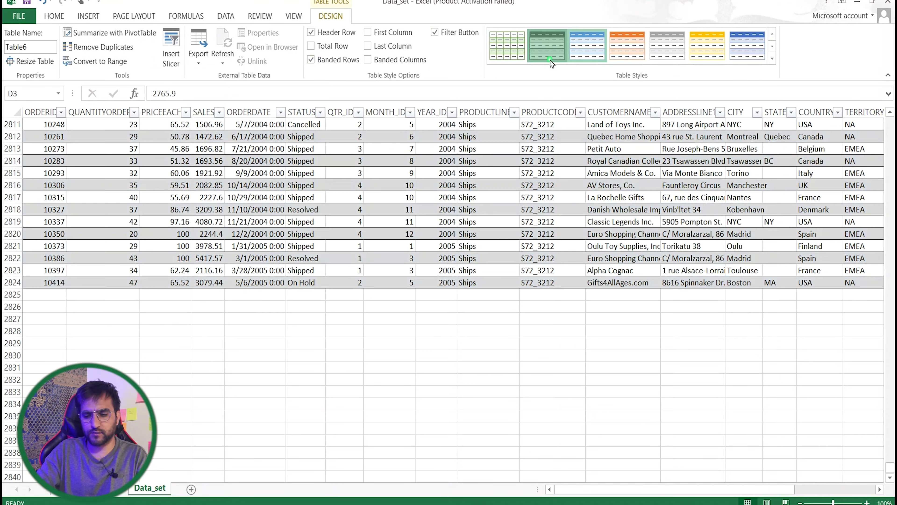
{"action": "left_click", "coordinate": [747, 45]}
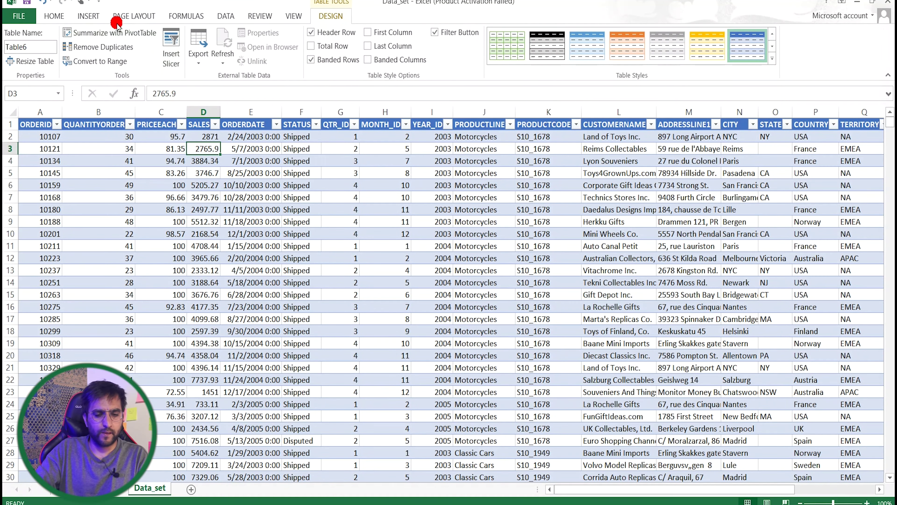
{"action": "left_click", "coordinate": [59, 19]}
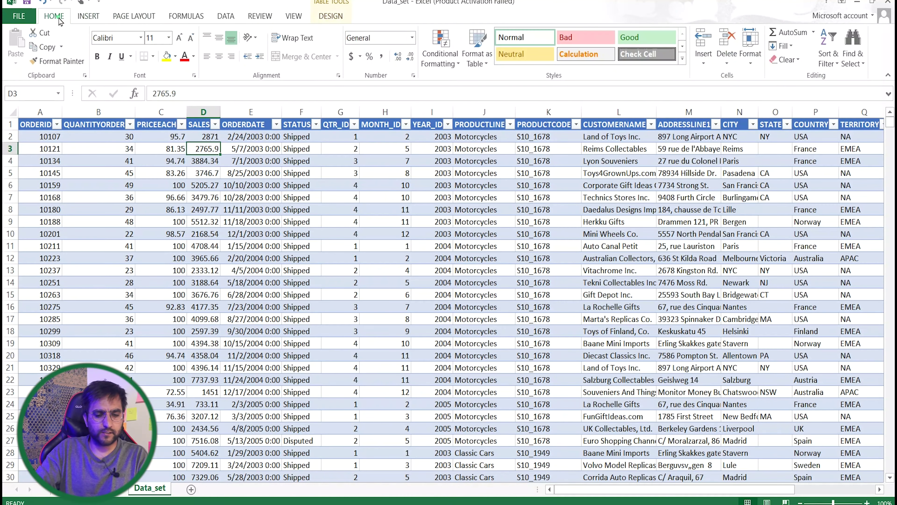
{"action": "left_click", "coordinate": [113, 177]}
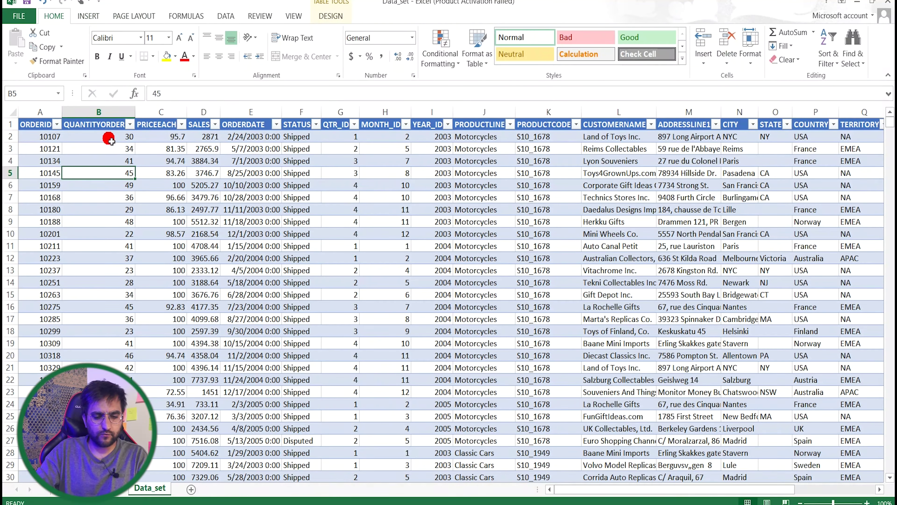
{"action": "left_click", "coordinate": [348, 162]}
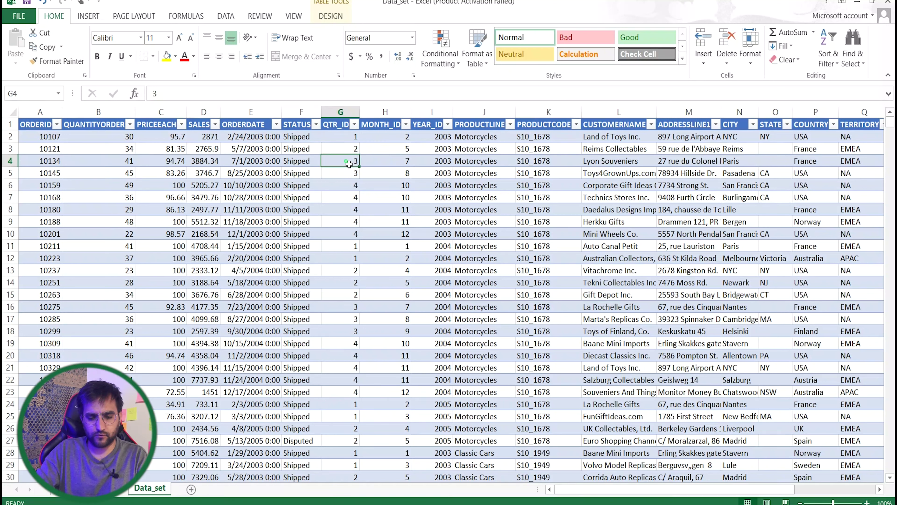
{"action": "left_click", "coordinate": [406, 150]}
Enter the formula =COUNT(C2:C2824) in cell C2825, directly beneath the table's PRICEEACH column
{"action": "left_click", "coordinate": [165, 183]}
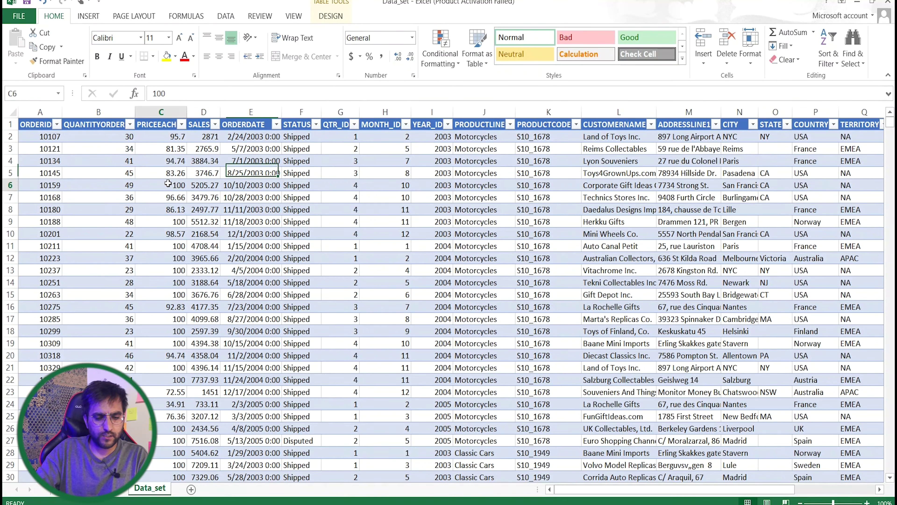
{"action": "key", "text": "ctrl+Down"}
{"action": "key", "text": "Down"}
{"action": "type", "text": "="}
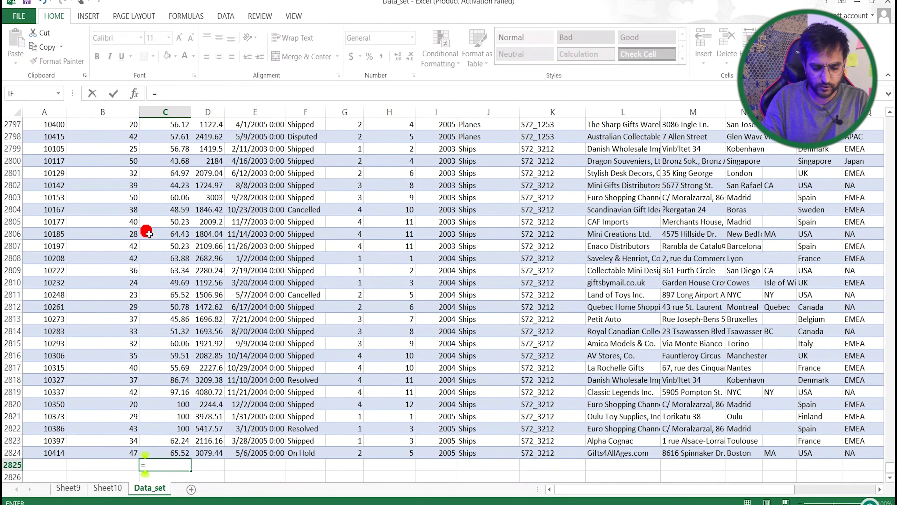
{"action": "type", "text": "so"}
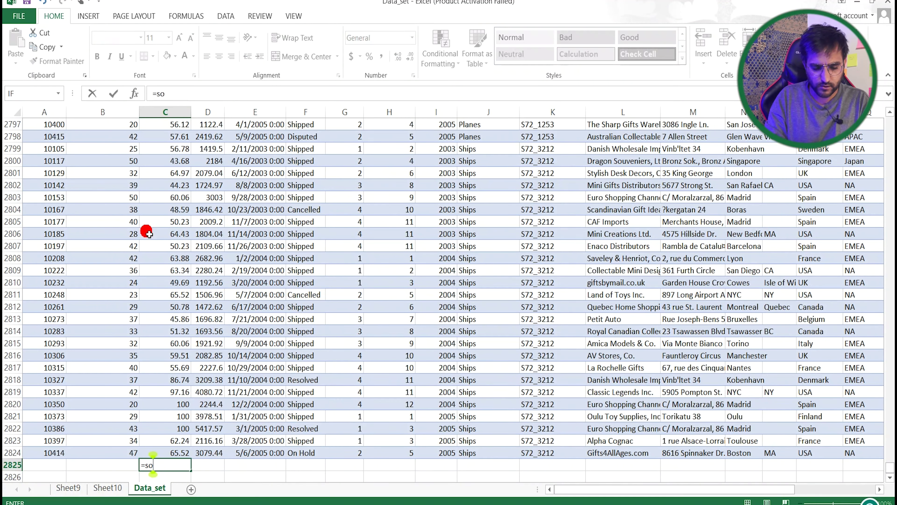
{"action": "key", "text": "BackSpace"}
{"action": "key", "text": "BackSpace"}
{"action": "type", "text": "count("}
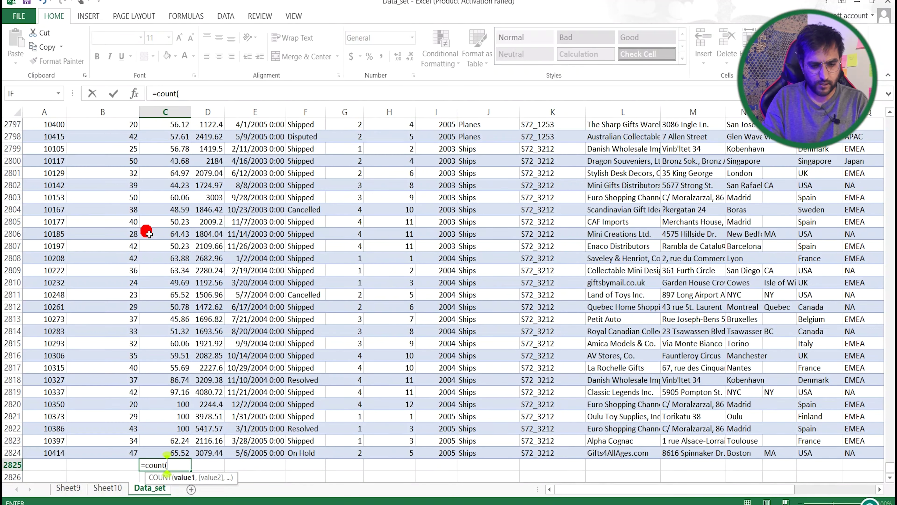
{"action": "type", "text": "C"}
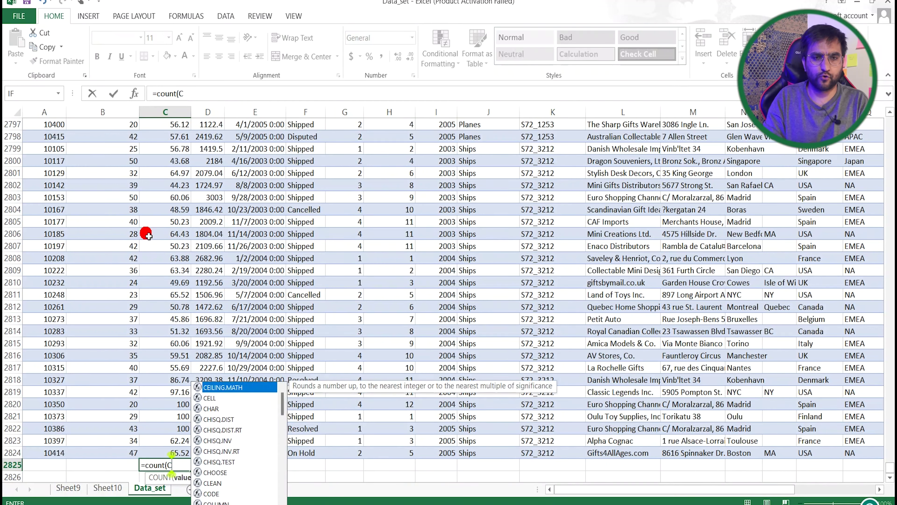
{"action": "type", "text": "2:C2824"}
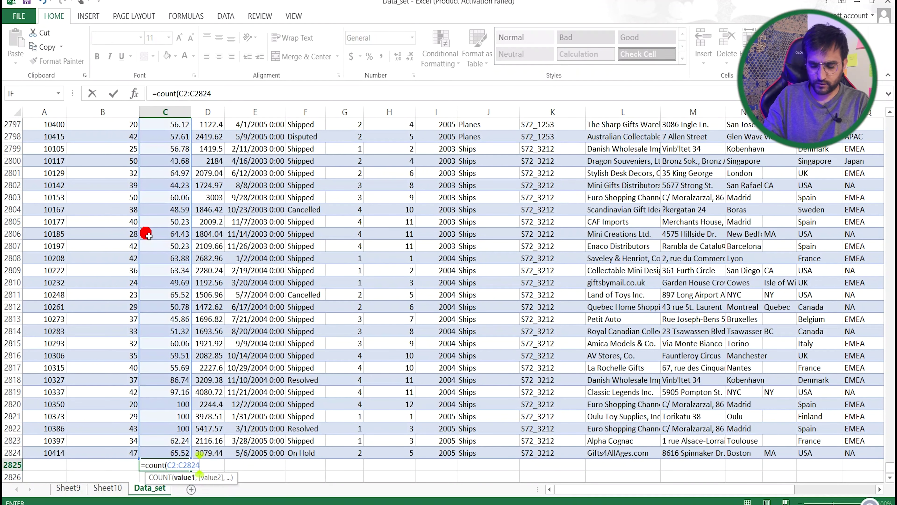
{"action": "type", "text": ")"}
{"action": "key", "text": "Return"}
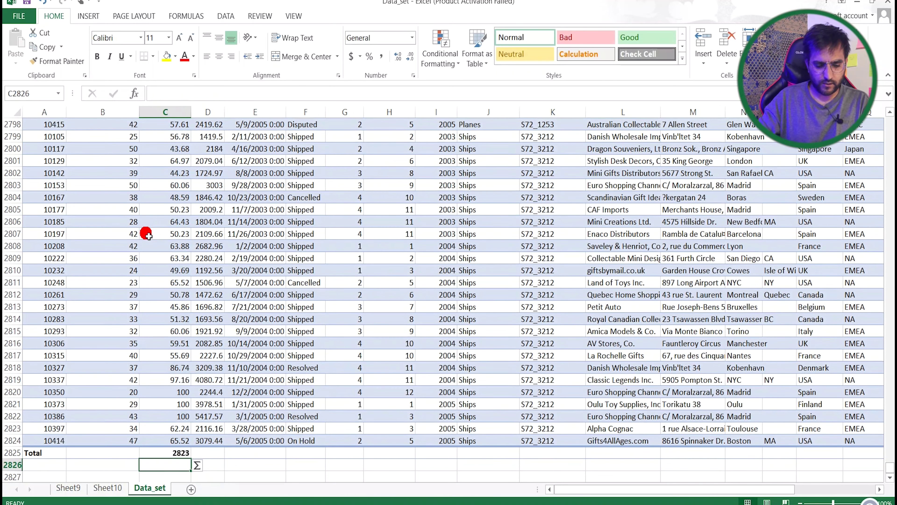
Switch the PRICEEACH total in cell C2825 to Average and reduce its decimal places
{"action": "left_click", "coordinate": [189, 453]}
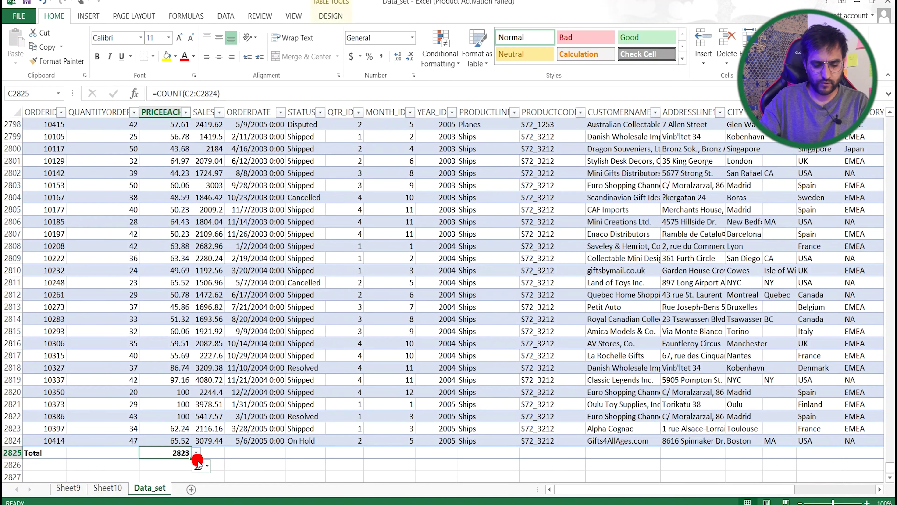
{"action": "scroll", "coordinate": [196, 456], "scroll_direction": "down", "scroll_amount": 2}
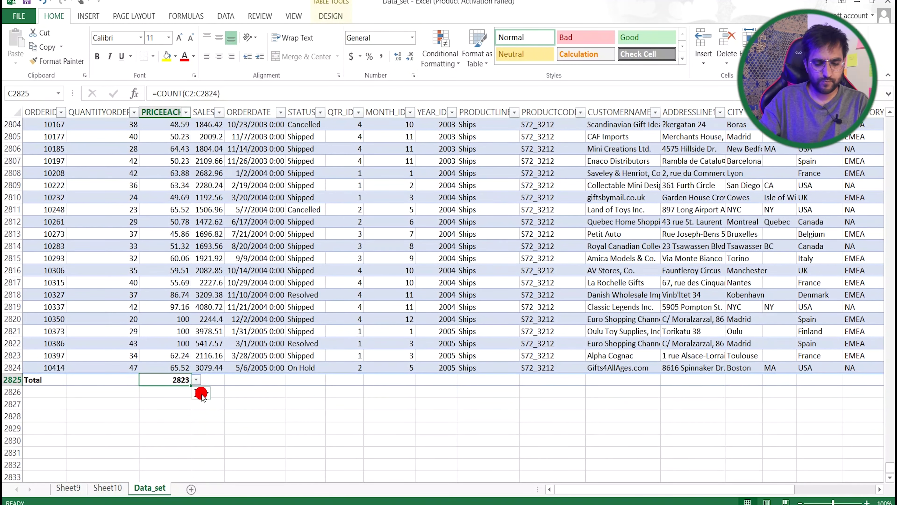
{"action": "left_click", "coordinate": [196, 379]}
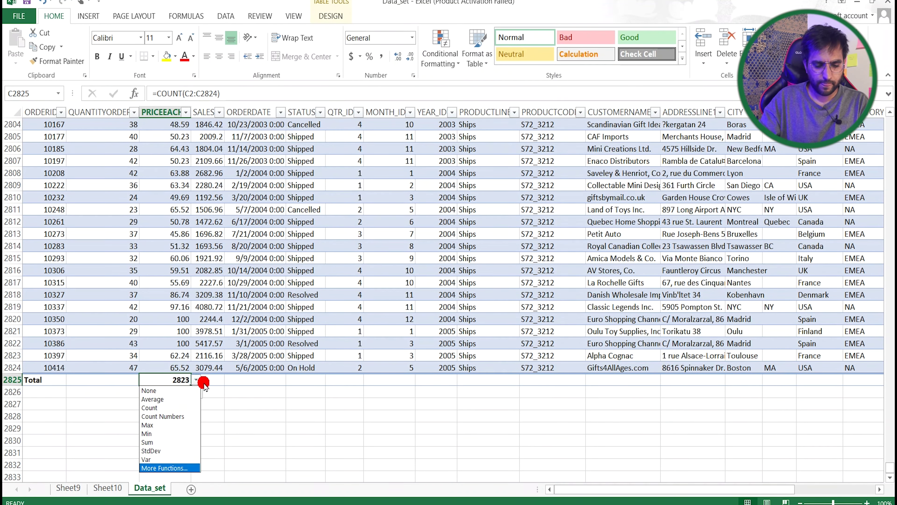
{"action": "left_click", "coordinate": [177, 399]}
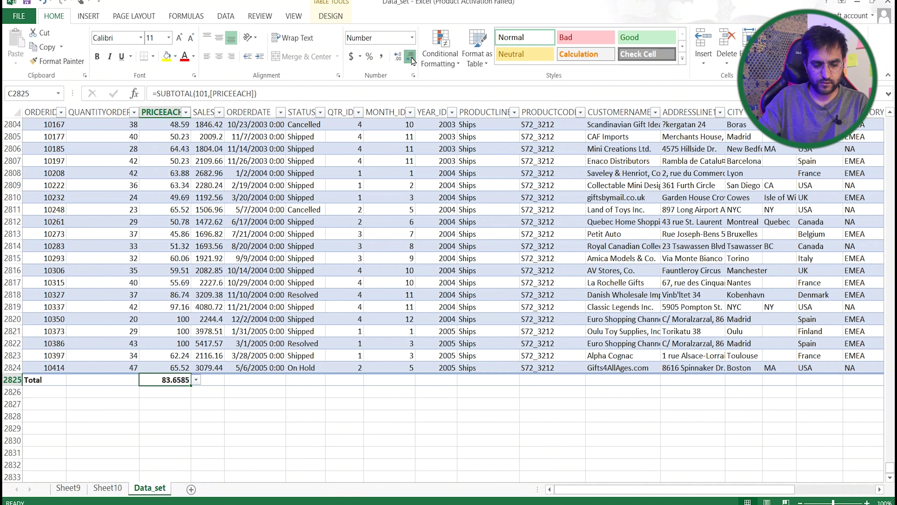
Try Min, Max, StdDev and Var for the PRICEEACH total, and settle on Count
{"action": "left_click", "coordinate": [196, 381]}
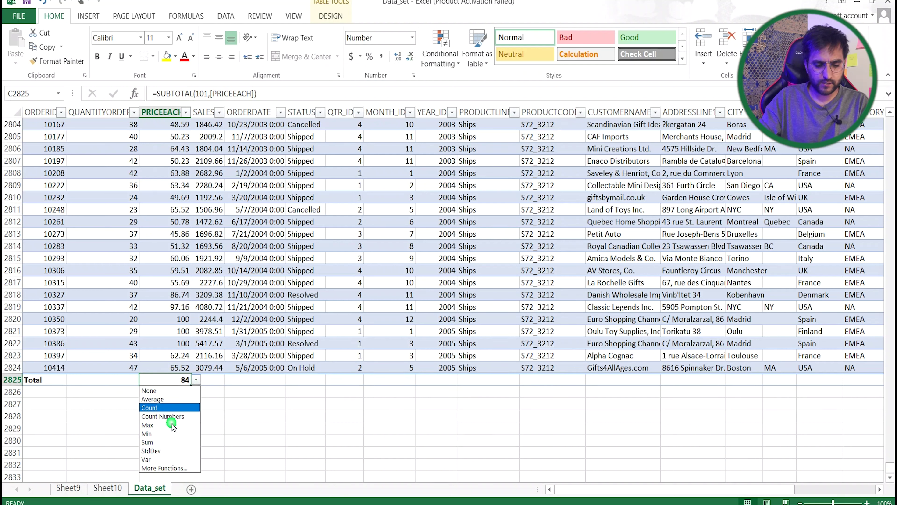
{"action": "left_click", "coordinate": [170, 435]}
{"action": "left_click", "coordinate": [197, 381]}
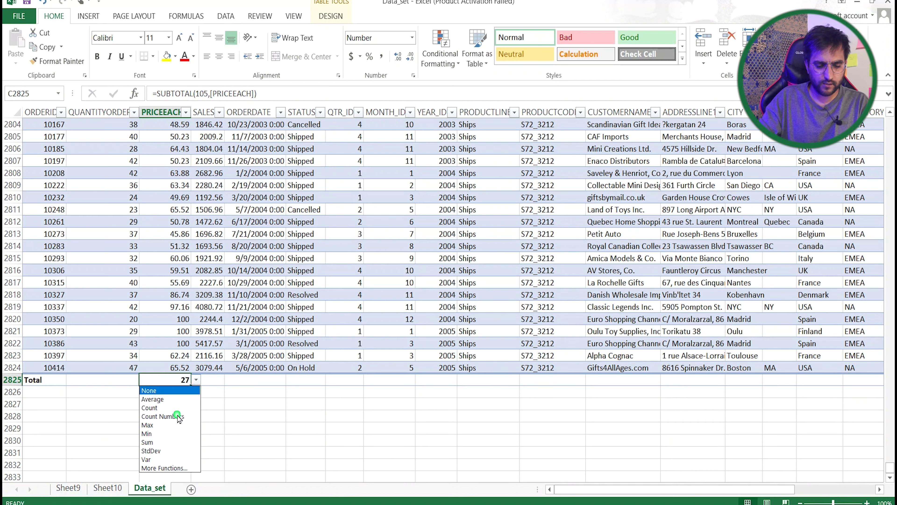
{"action": "left_click", "coordinate": [170, 424]}
{"action": "left_click", "coordinate": [200, 380]}
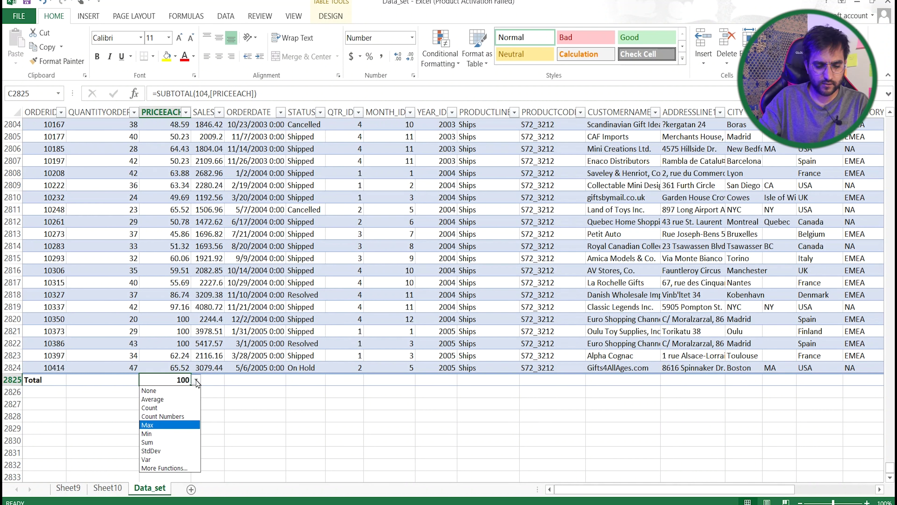
{"action": "left_click", "coordinate": [176, 459]}
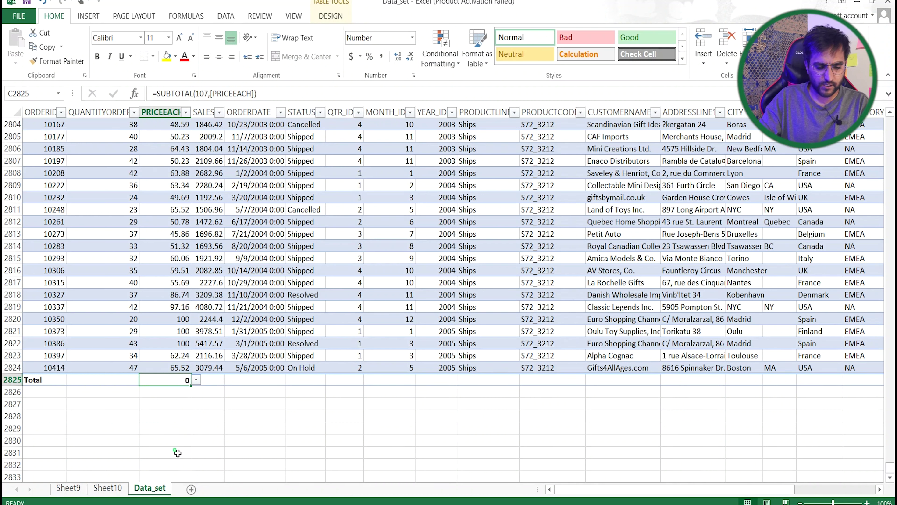
{"action": "left_click", "coordinate": [196, 380]}
{"action": "left_click", "coordinate": [171, 450]}
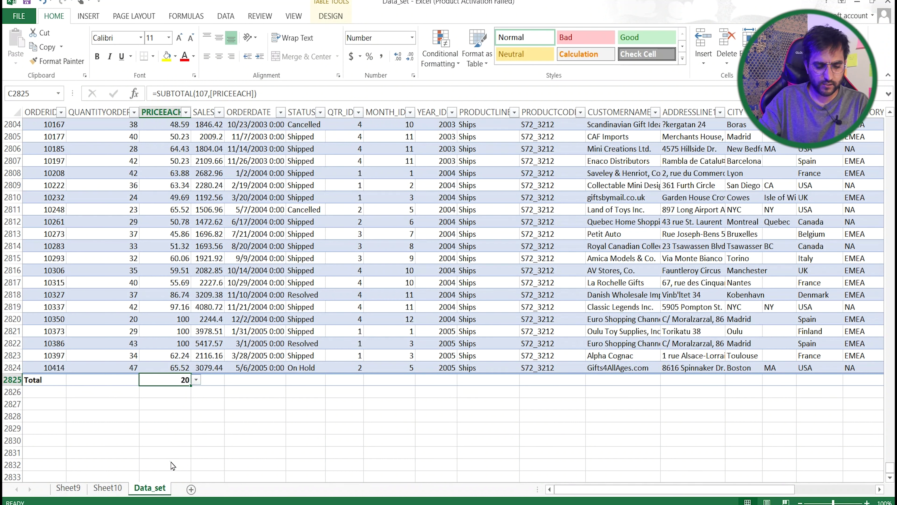
{"action": "left_click", "coordinate": [197, 380]}
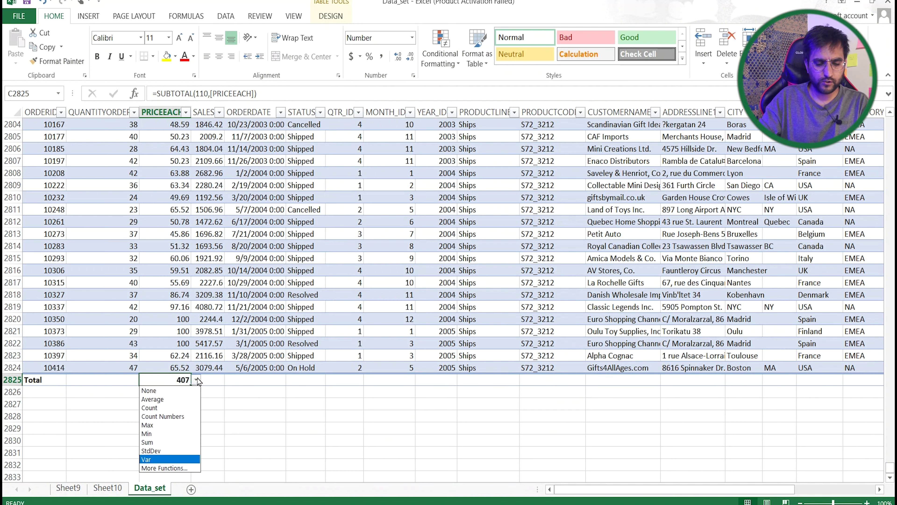
{"action": "left_click", "coordinate": [193, 409]}
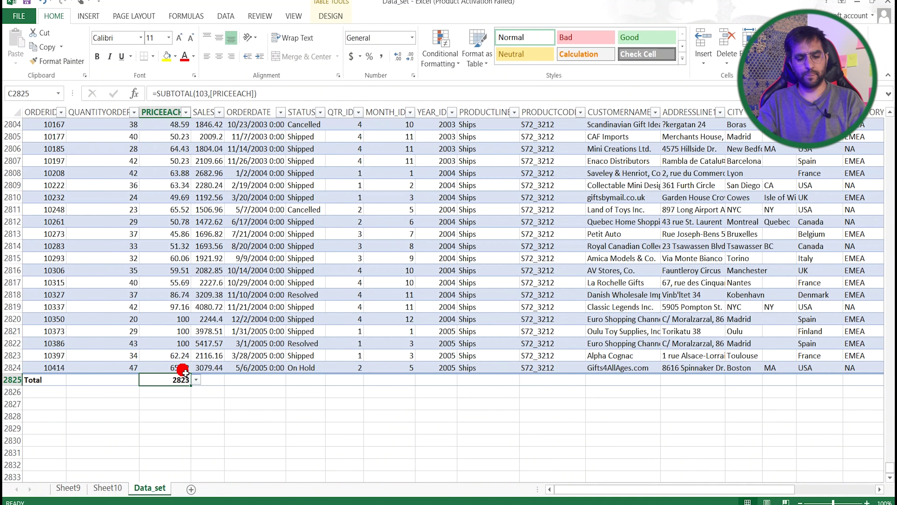
Begin inserting a PivotTable based on the formatted sales table
{"action": "scroll", "coordinate": [125, 247], "scroll_direction": "up", "scroll_amount": 5}
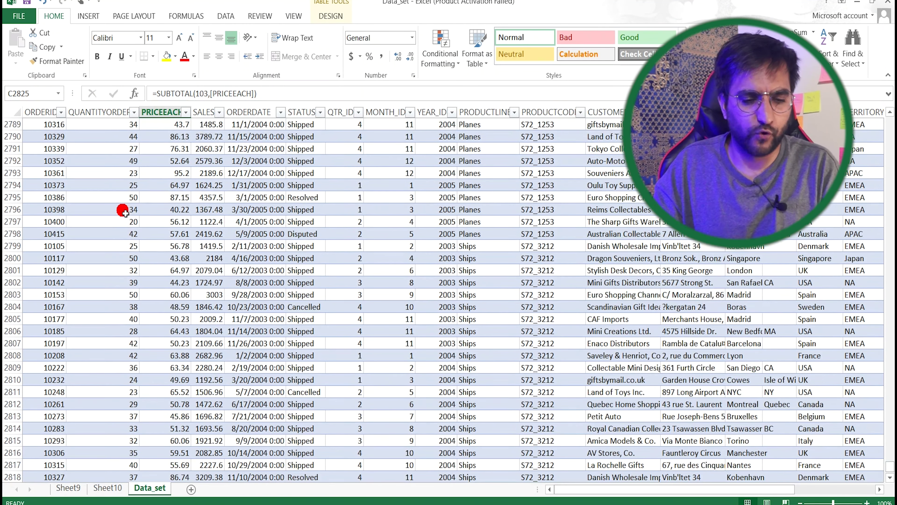
{"action": "left_click", "coordinate": [84, 14]}
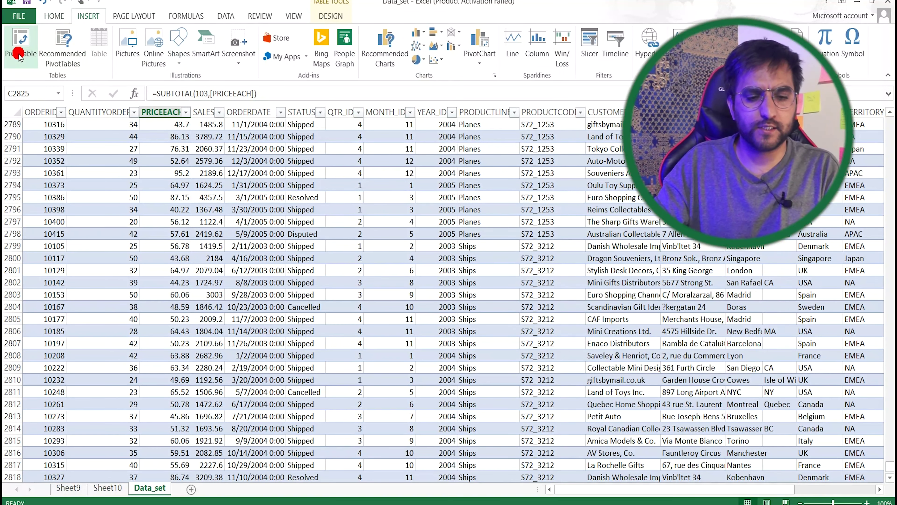